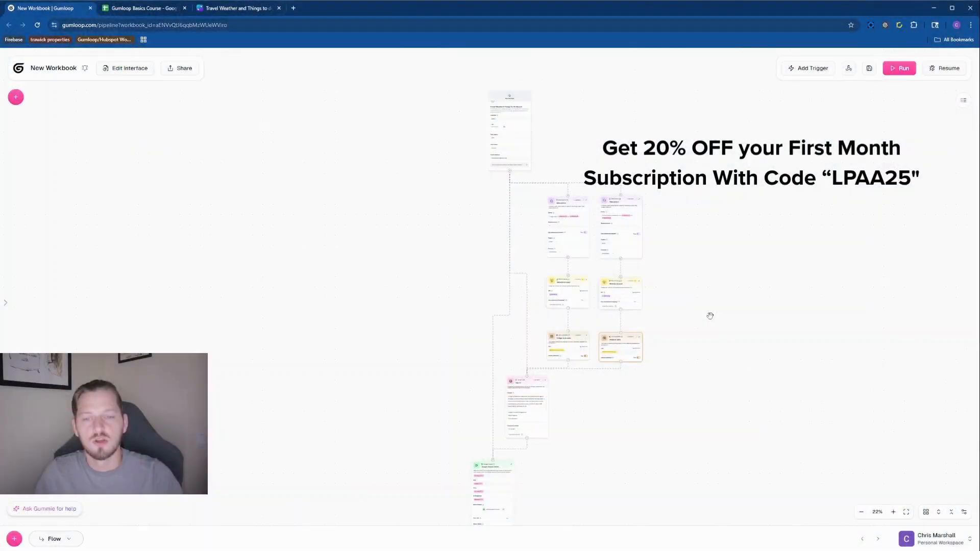
{"action": "left_click_drag", "start_coordinate": [691, 282], "coordinate": [711, 248]}
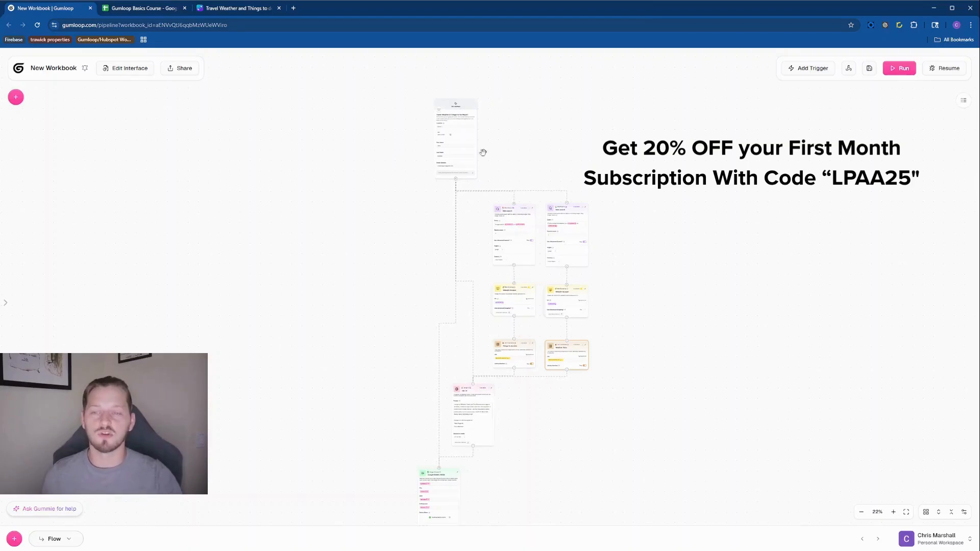
{"action": "scroll", "coordinate": [497, 120], "scroll_direction": "up", "scroll_amount": 5}
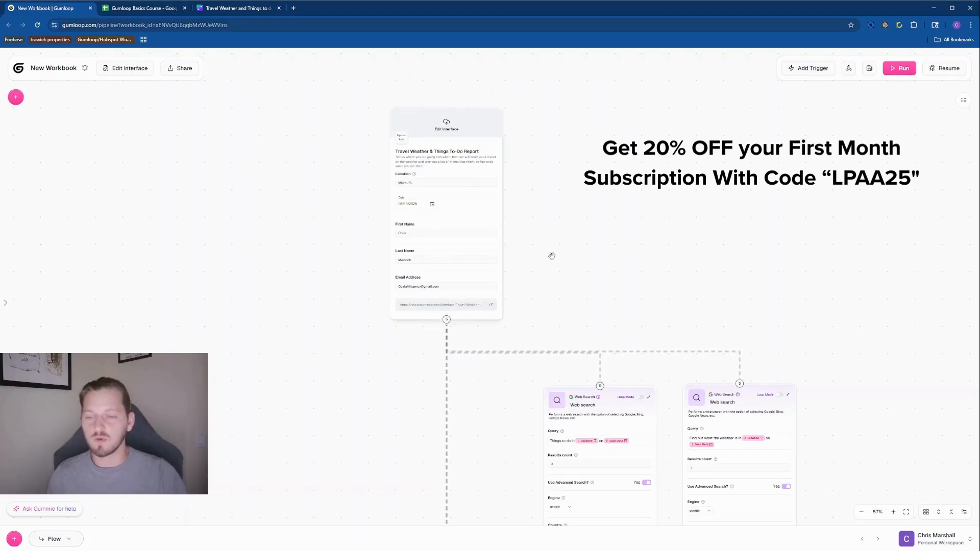
{"action": "left_click_drag", "start_coordinate": [749, 330], "coordinate": [621, 241]}
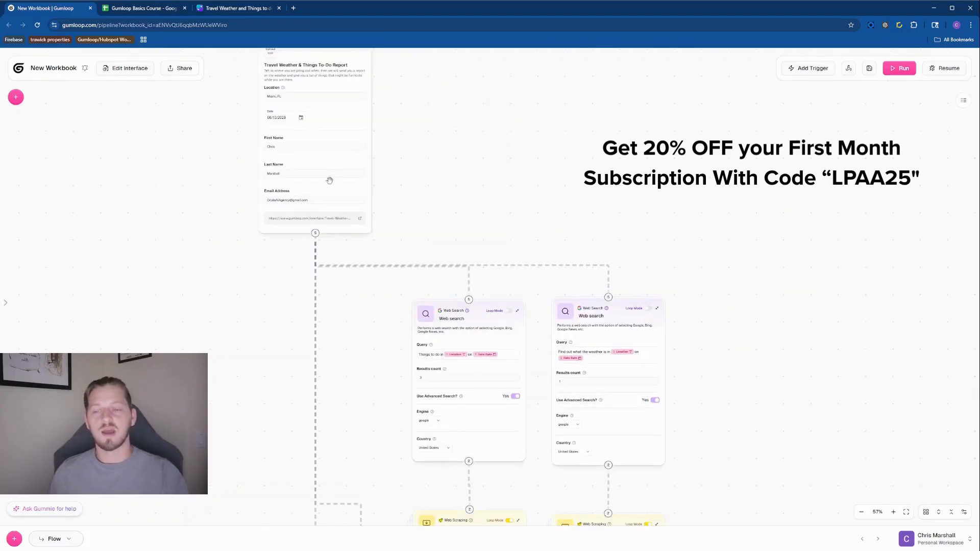
{"action": "scroll", "coordinate": [728, 275], "scroll_direction": "down", "scroll_amount": 1}
{"action": "scroll", "coordinate": [779, 372], "scroll_direction": "down", "scroll_amount": 10}
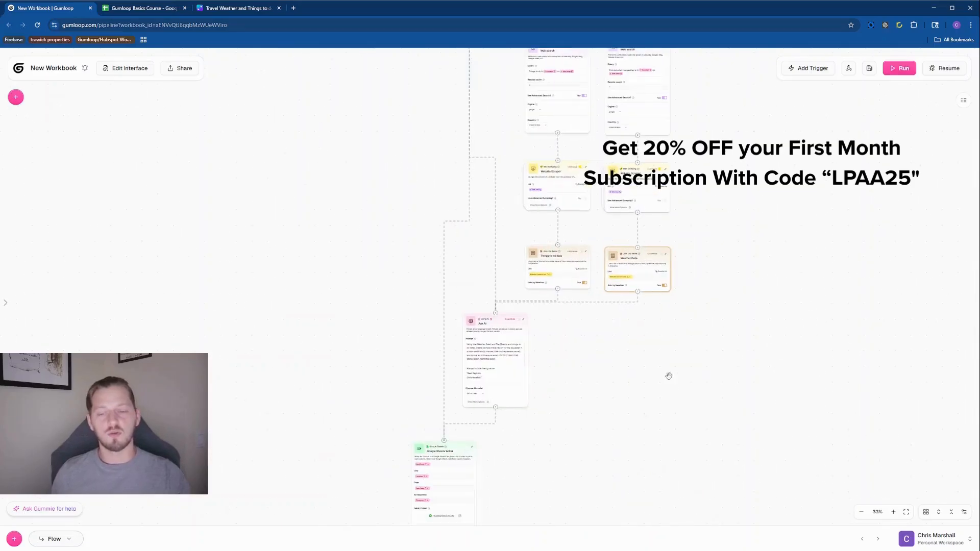
{"action": "scroll", "coordinate": [727, 204], "scroll_direction": "up", "scroll_amount": 5}
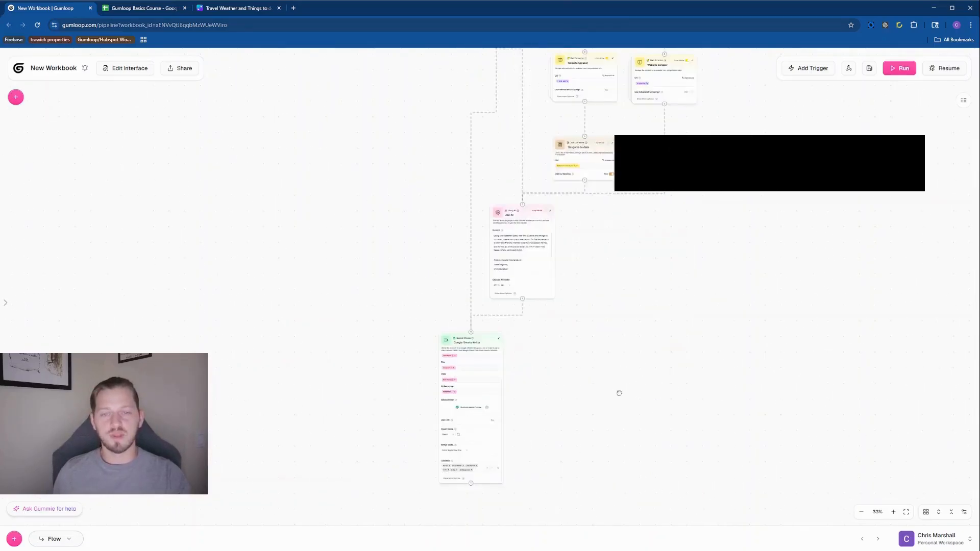
{"action": "scroll", "coordinate": [606, 188], "scroll_direction": "up", "scroll_amount": 5}
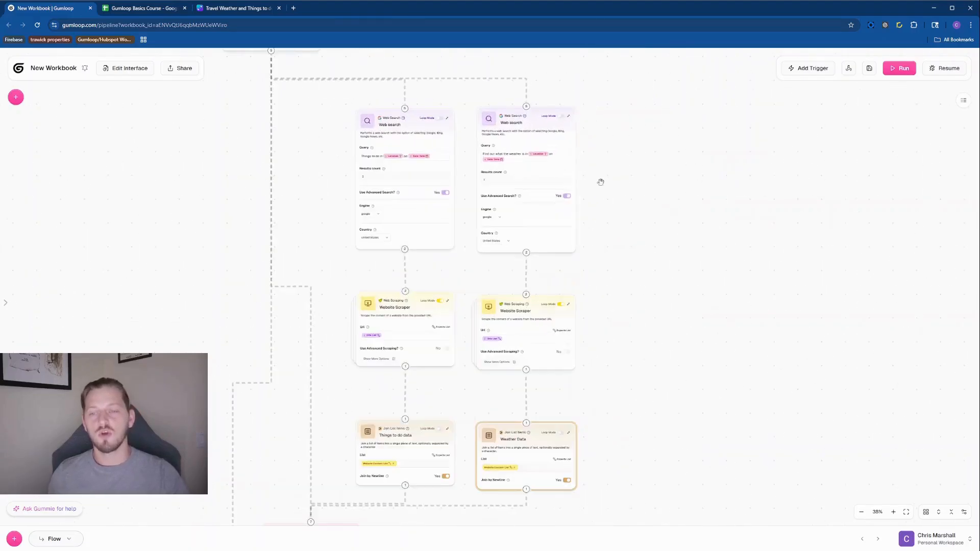
{"action": "scroll", "coordinate": [693, 219], "scroll_direction": "up", "scroll_amount": 1}
{"action": "left_click_drag", "start_coordinate": [698, 236], "coordinate": [735, 357]}
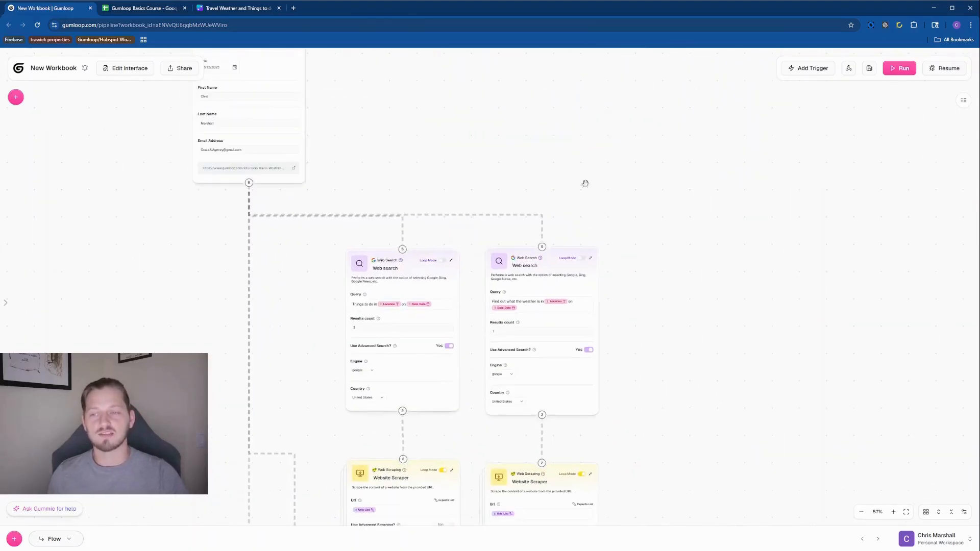
{"action": "left_click_drag", "start_coordinate": [700, 281], "coordinate": [674, 222]}
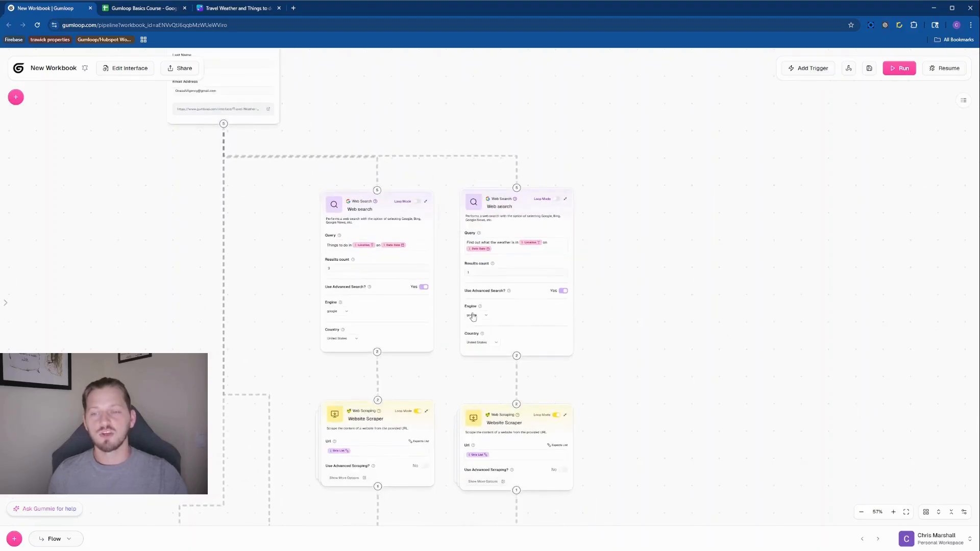
{"action": "left_click", "coordinate": [346, 251]}
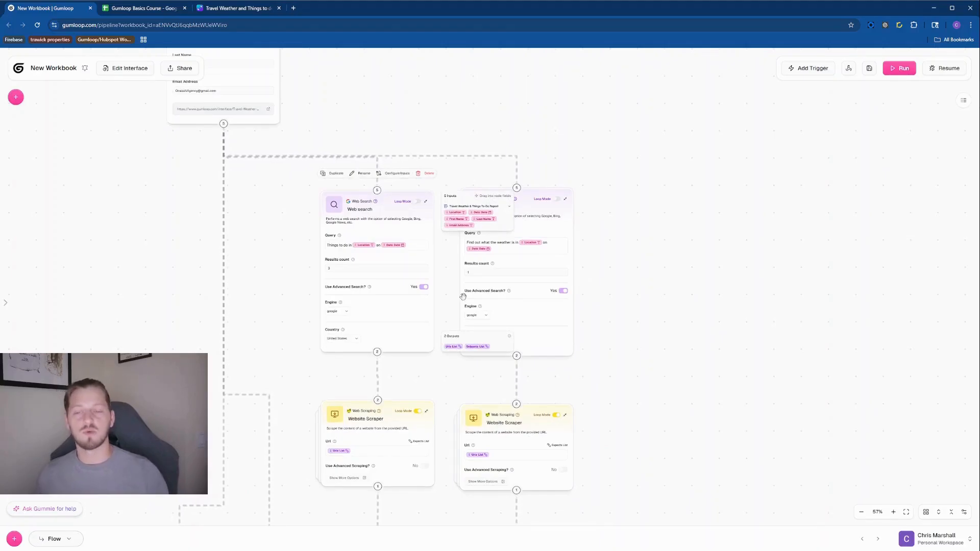
{"action": "left_click", "coordinate": [708, 381]}
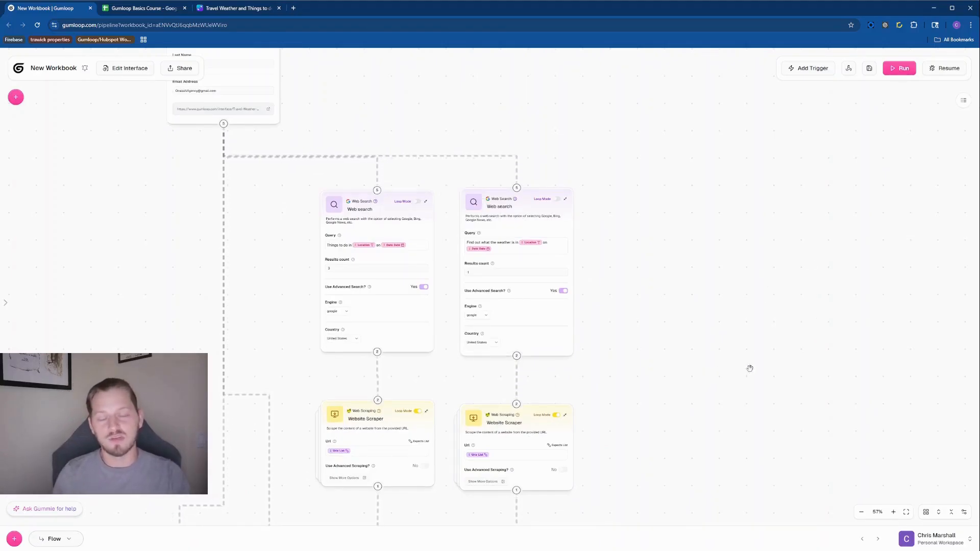
{"action": "scroll", "coordinate": [583, 351], "scroll_direction": "down", "scroll_amount": 4}
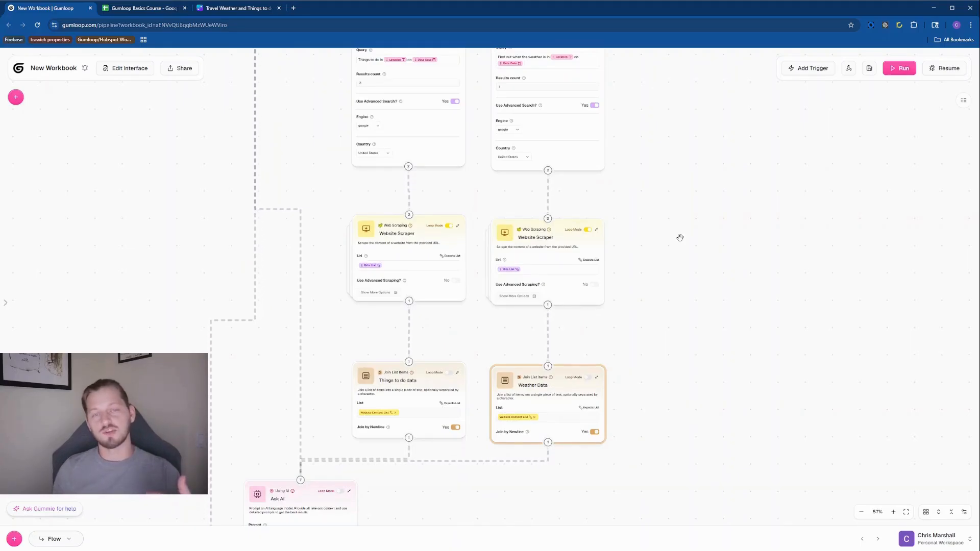
{"action": "left_click_drag", "start_coordinate": [735, 341], "coordinate": [736, 338]}
{"action": "scroll", "coordinate": [736, 337], "scroll_direction": "down", "scroll_amount": 4}
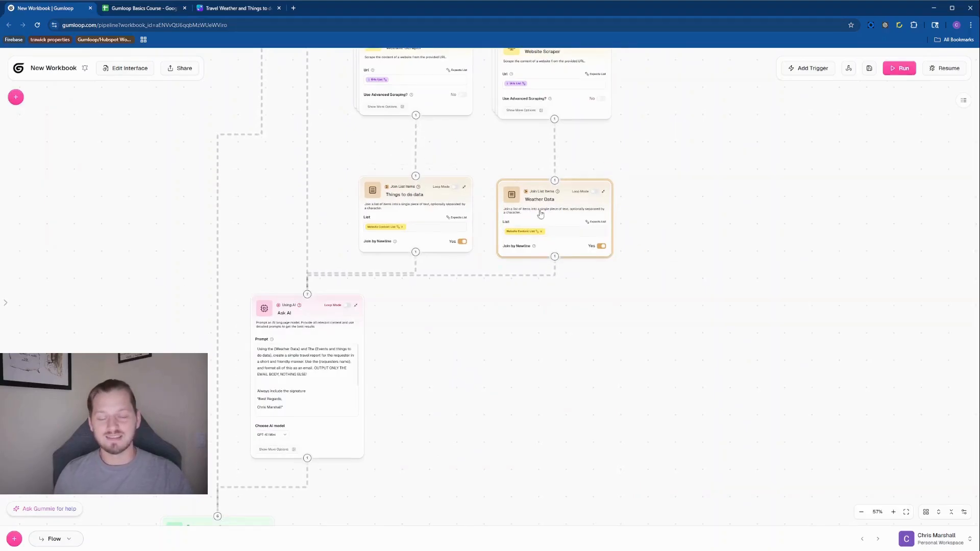
{"action": "left_click_drag", "start_coordinate": [579, 349], "coordinate": [650, 311]}
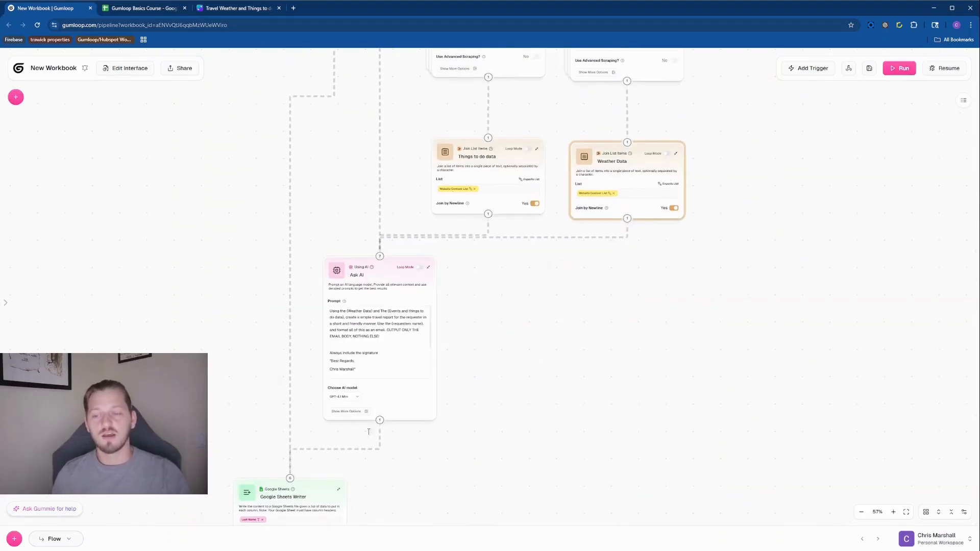
{"action": "scroll", "coordinate": [413, 347], "scroll_direction": "down", "scroll_amount": 2}
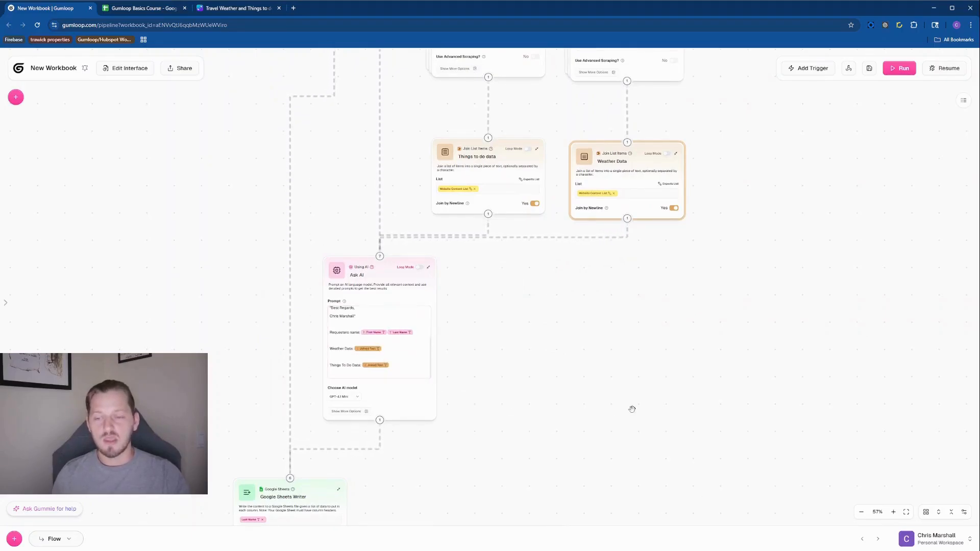
{"action": "scroll", "coordinate": [376, 228], "scroll_direction": "down", "scroll_amount": 4}
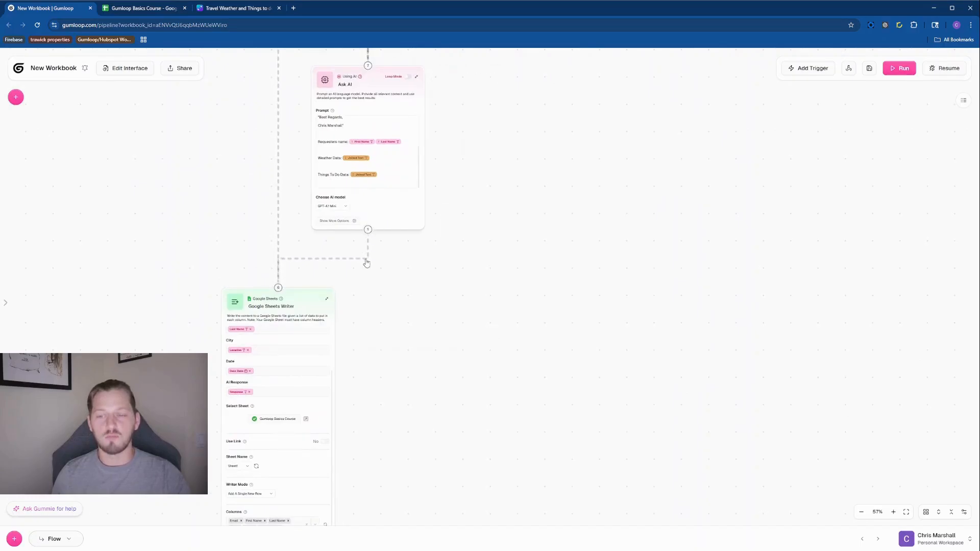
{"action": "left_click_drag", "start_coordinate": [618, 264], "coordinate": [544, 323]}
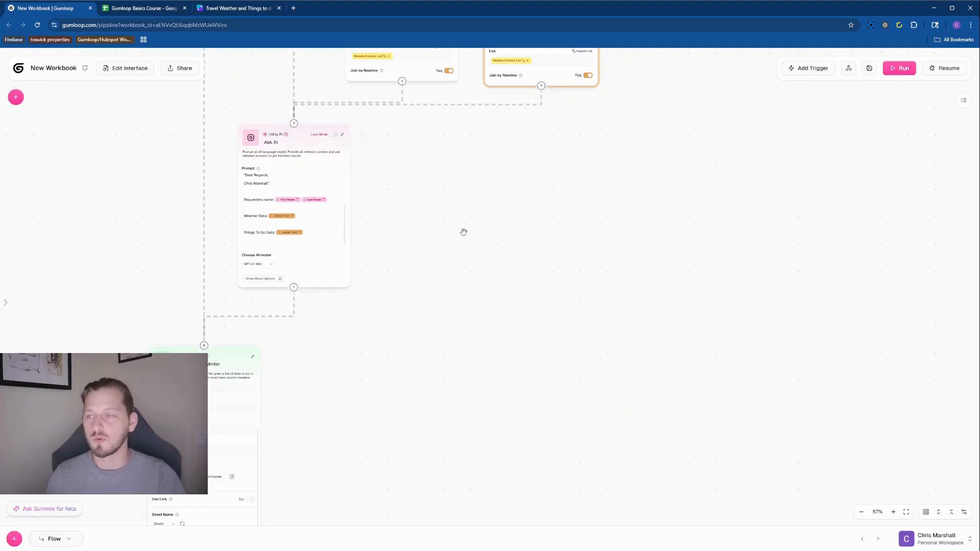
{"action": "left_click_drag", "start_coordinate": [433, 206], "coordinate": [528, 247]}
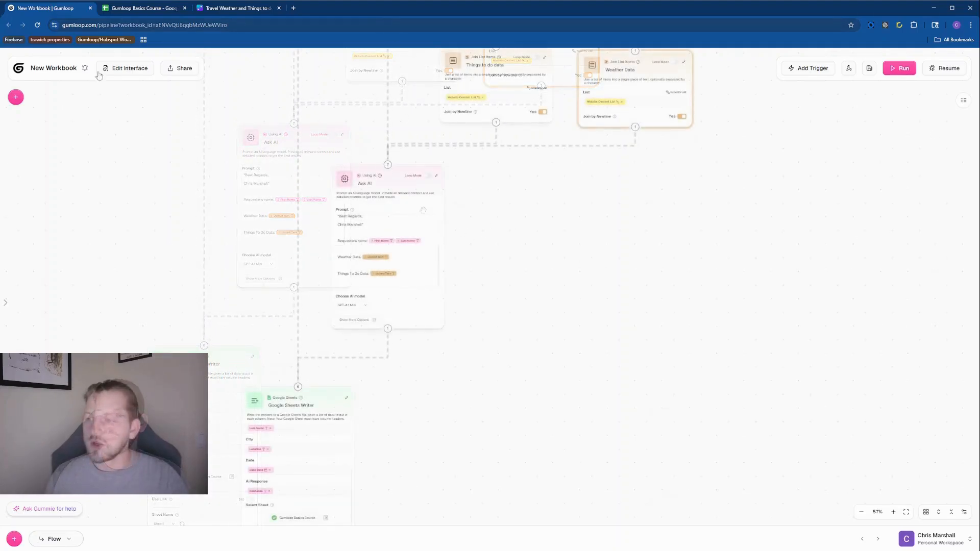
Add a Gmail Sender node to the workflow from the Gmail actions
{"action": "left_click", "coordinate": [16, 97]}
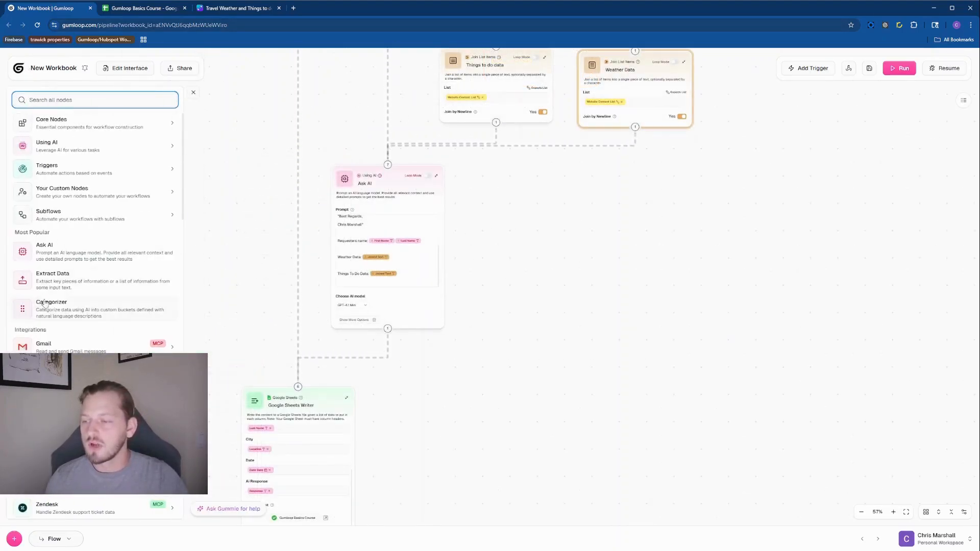
{"action": "left_click", "coordinate": [62, 346]}
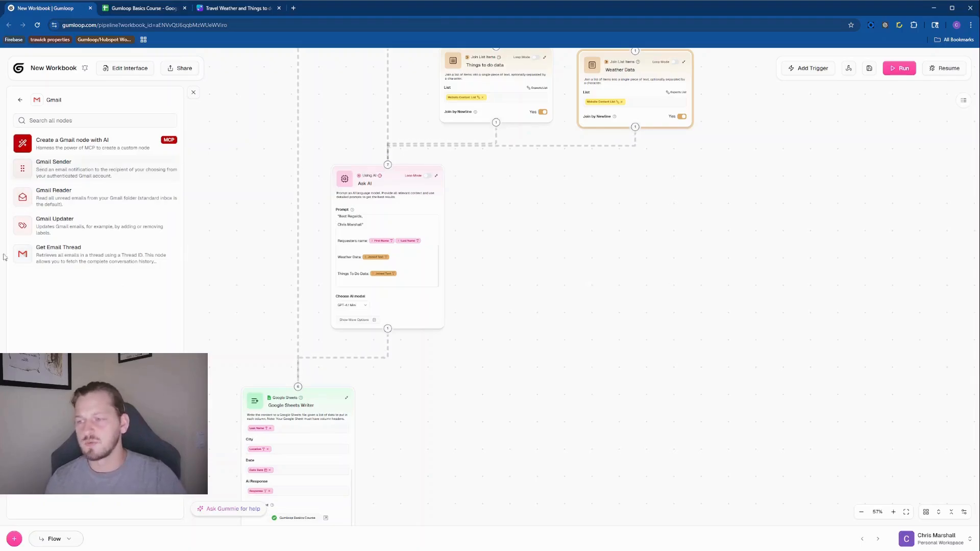
{"action": "left_click", "coordinate": [76, 169]}
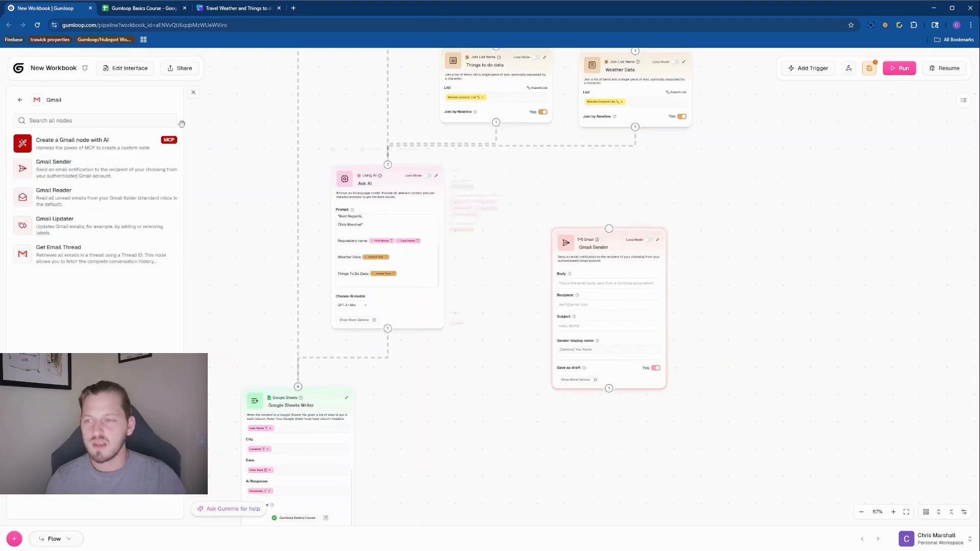
Go to the Gmail Sender's Credentials dropdown and choose Add New Credential
{"action": "left_click", "coordinate": [595, 379]}
{"action": "scroll", "coordinate": [748, 317], "scroll_direction": "up", "scroll_amount": 5}
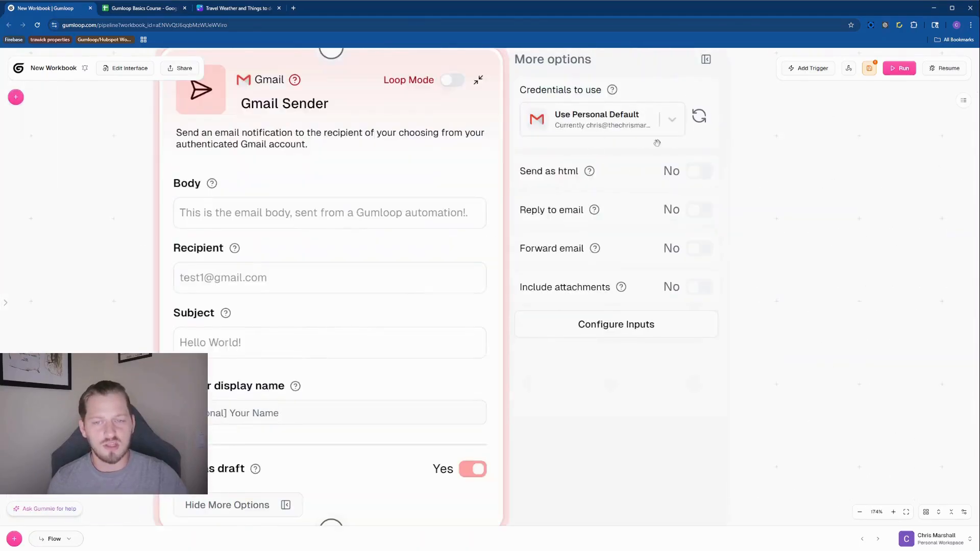
{"action": "left_click", "coordinate": [673, 122]}
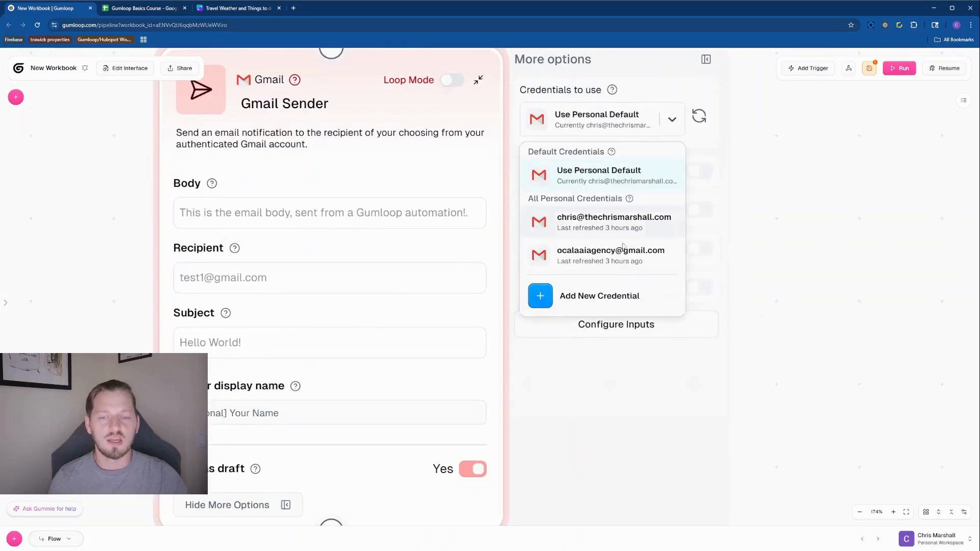
{"action": "left_click", "coordinate": [576, 305]}
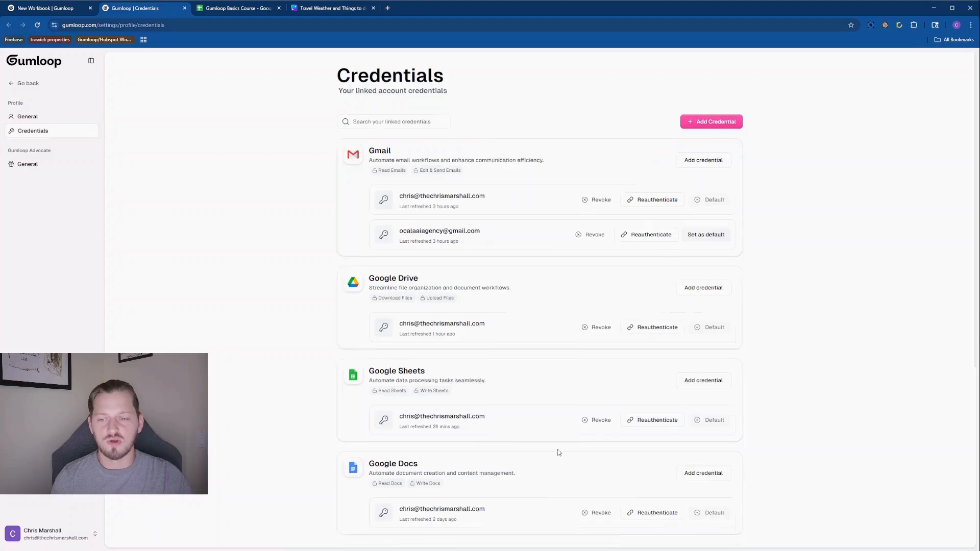
{"action": "scroll", "coordinate": [327, 444], "scroll_direction": "down", "scroll_amount": 6}
{"action": "scroll", "coordinate": [585, 245], "scroll_direction": "up", "scroll_amount": 6}
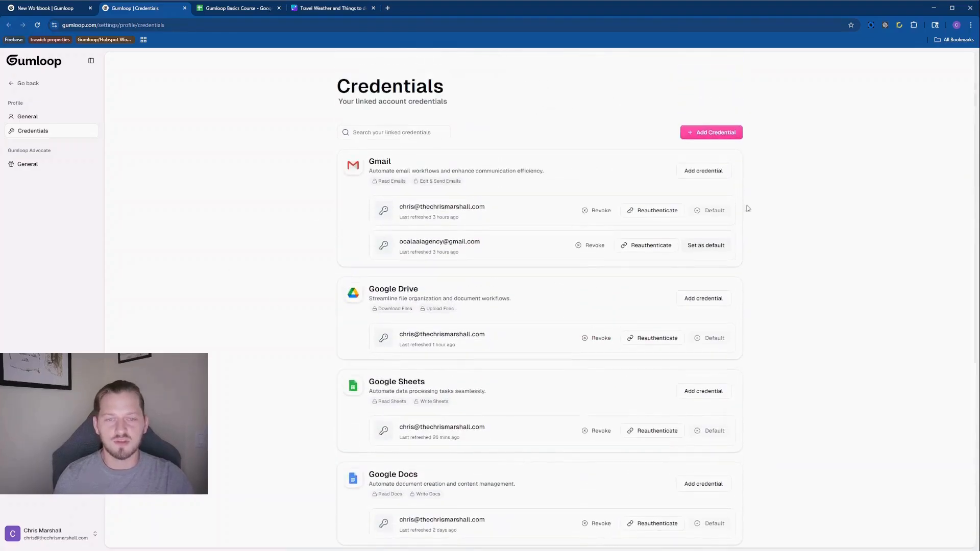
{"action": "left_click", "coordinate": [712, 132]}
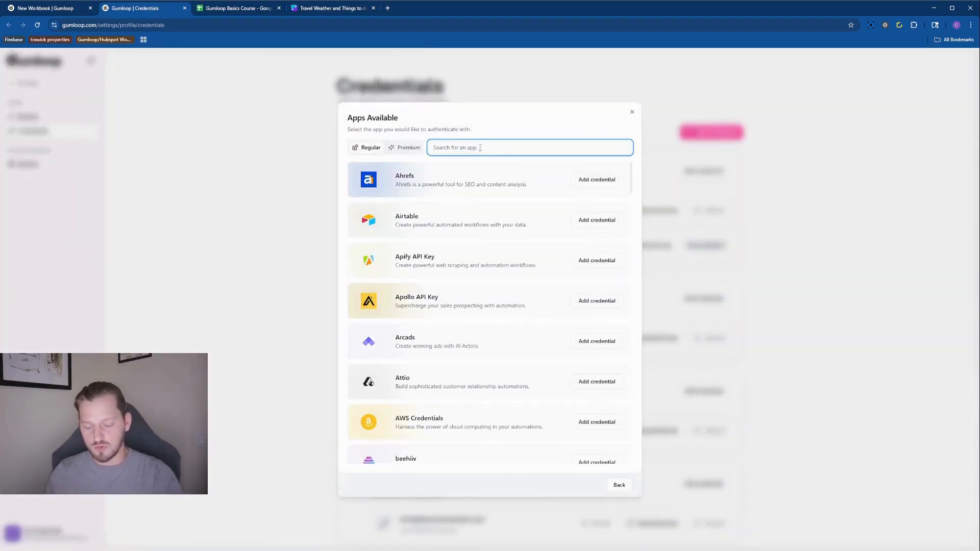
{"action": "type", "text": "gmail"}
{"action": "left_click", "coordinate": [595, 180]}
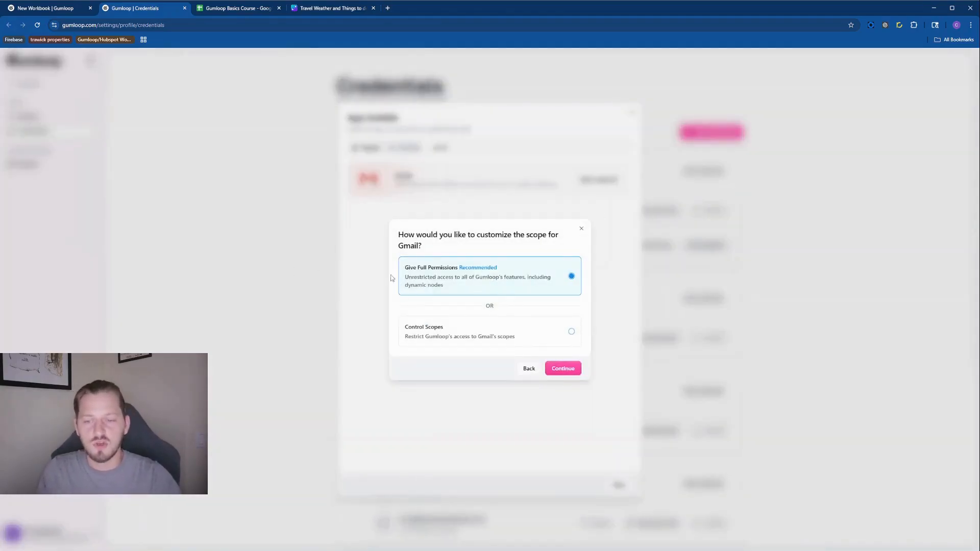
{"action": "left_click", "coordinate": [562, 368]}
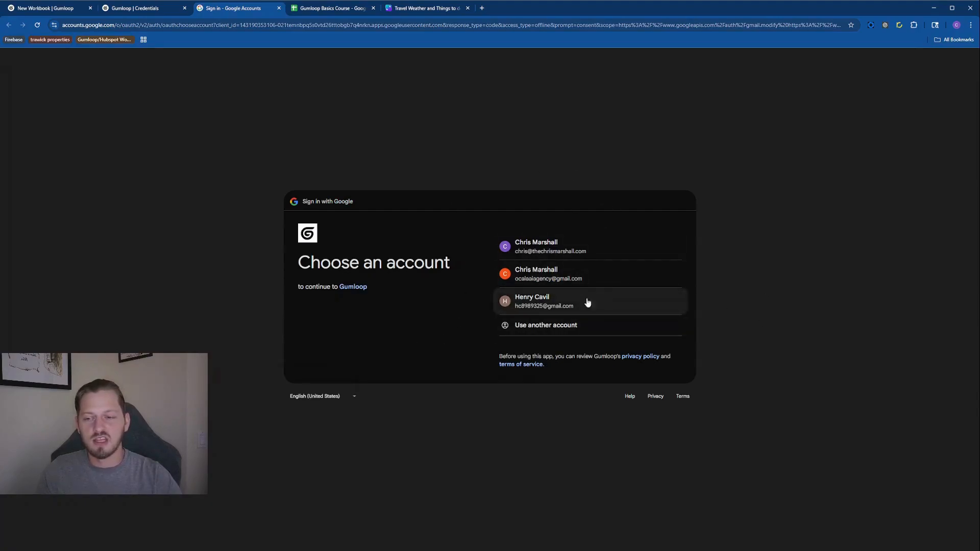
Sign in with the third, not-yet-linked Google account and grant Gumloop Gmail access
{"action": "left_click", "coordinate": [534, 300]}
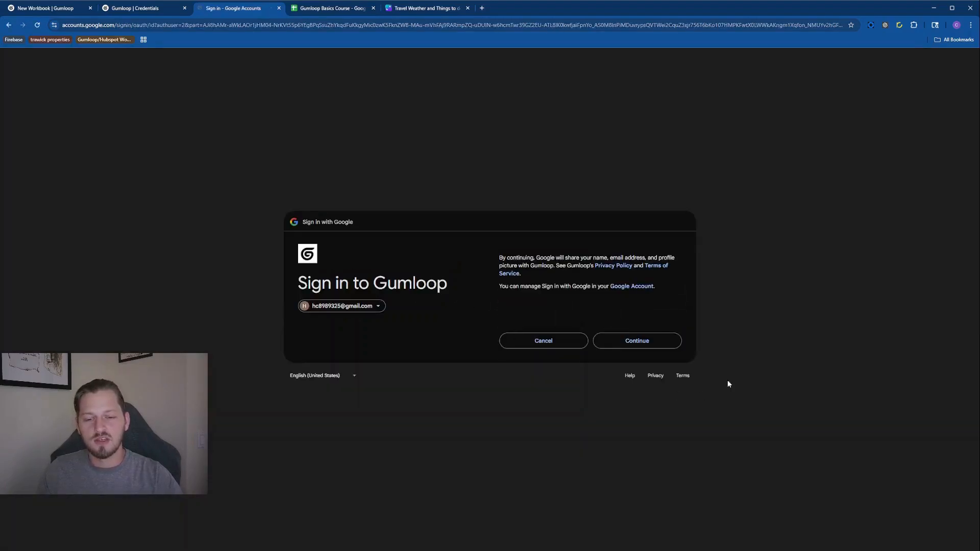
{"action": "left_click", "coordinate": [659, 345]}
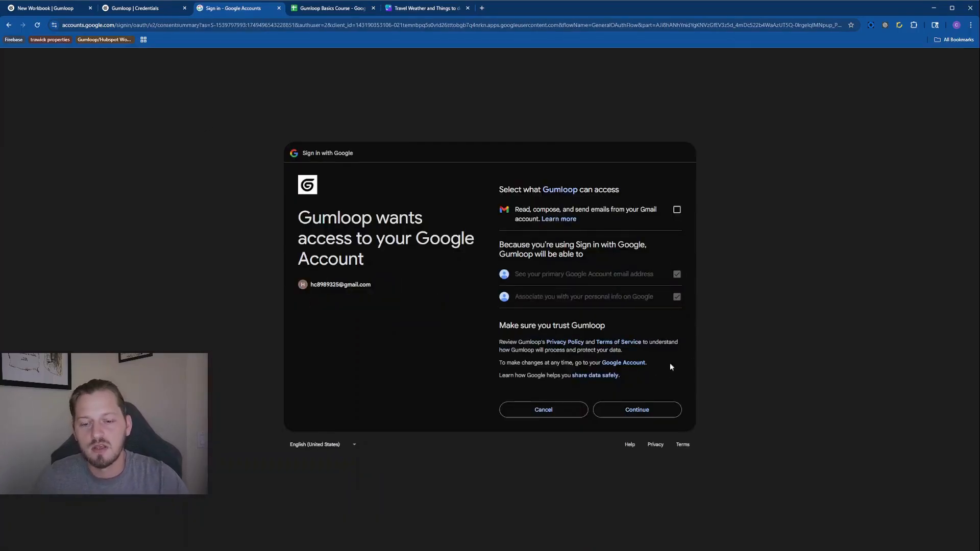
{"action": "left_click", "coordinate": [649, 410]}
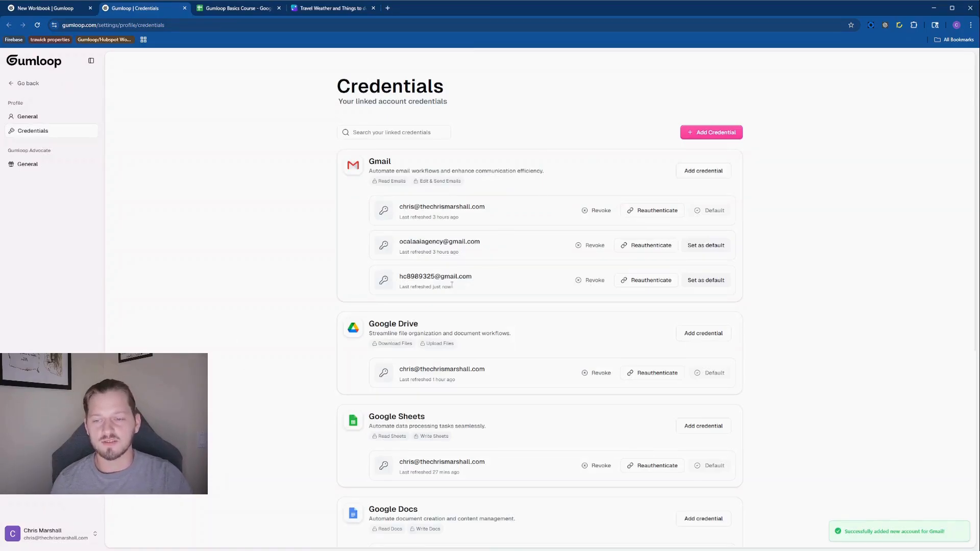
Back in the workbook, refresh credentials and set Gmail Sender to the newly linked Gmail account
{"action": "left_click", "coordinate": [51, 10]}
{"action": "left_click", "coordinate": [184, 9]}
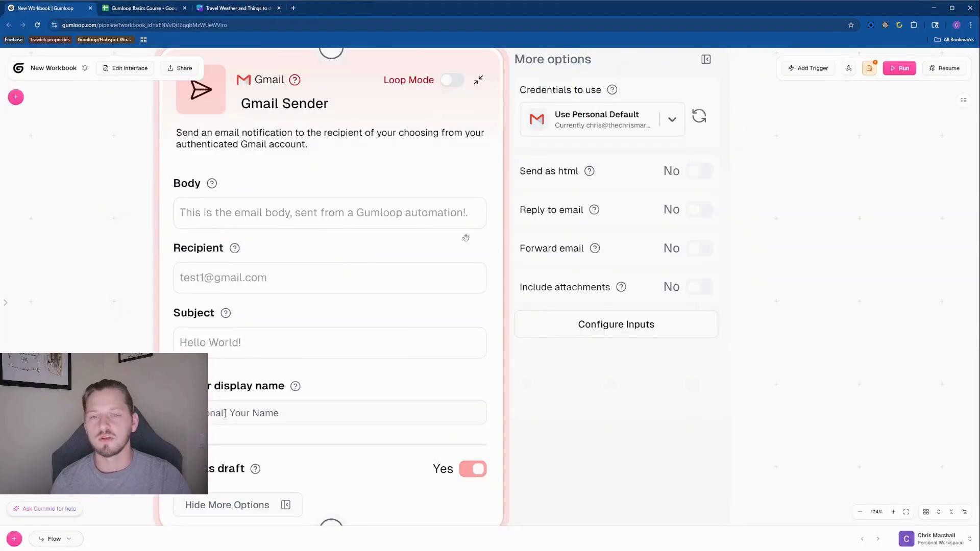
{"action": "left_click", "coordinate": [699, 116]}
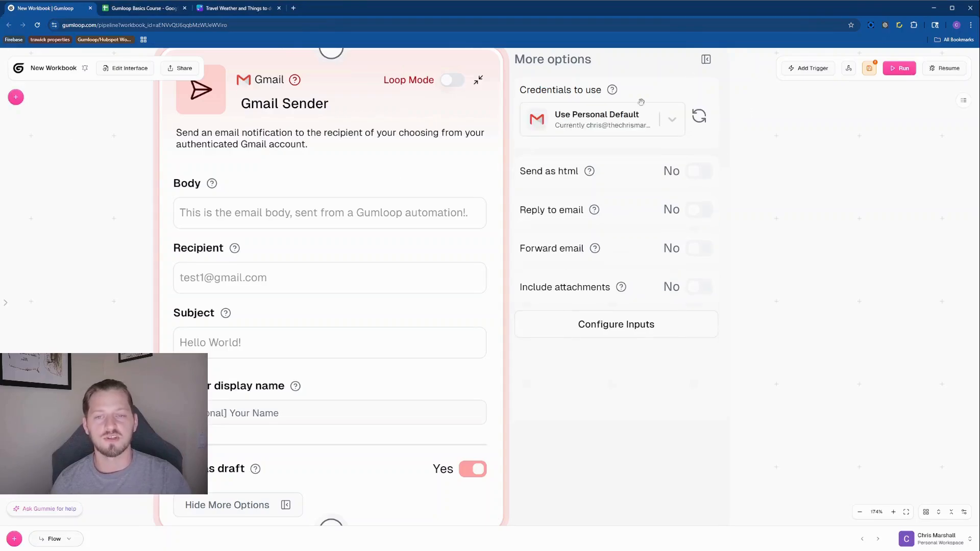
{"action": "left_click", "coordinate": [643, 118]}
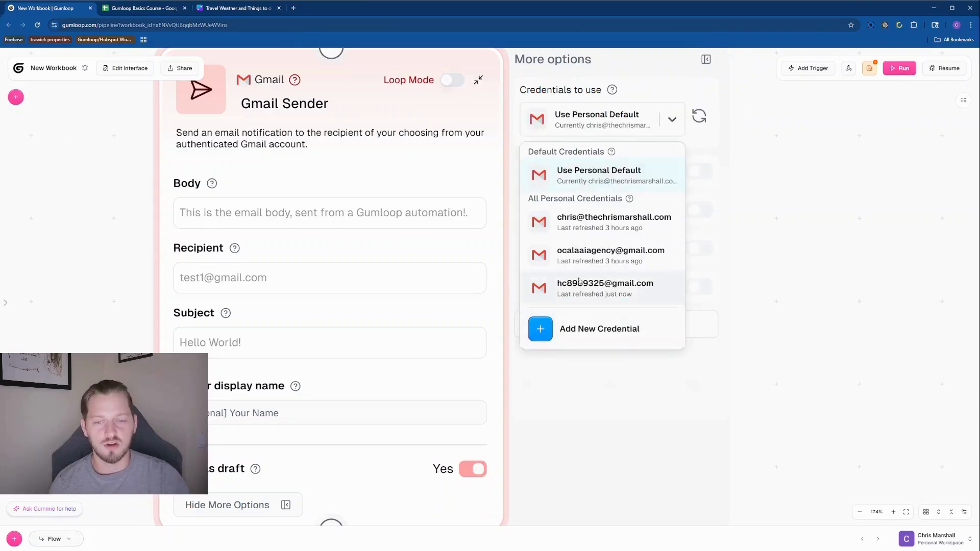
{"action": "left_click", "coordinate": [600, 295]}
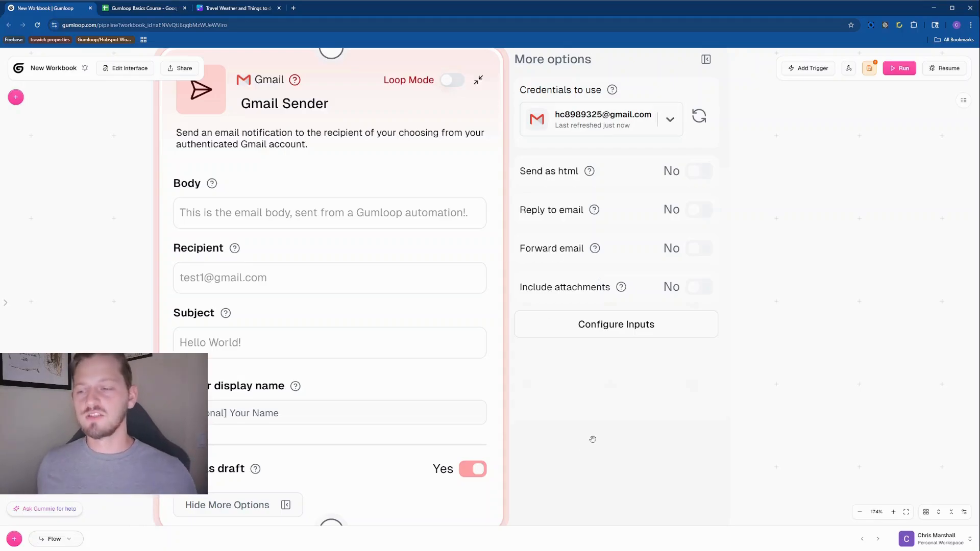
{"action": "scroll", "coordinate": [593, 439], "scroll_direction": "down", "scroll_amount": 6}
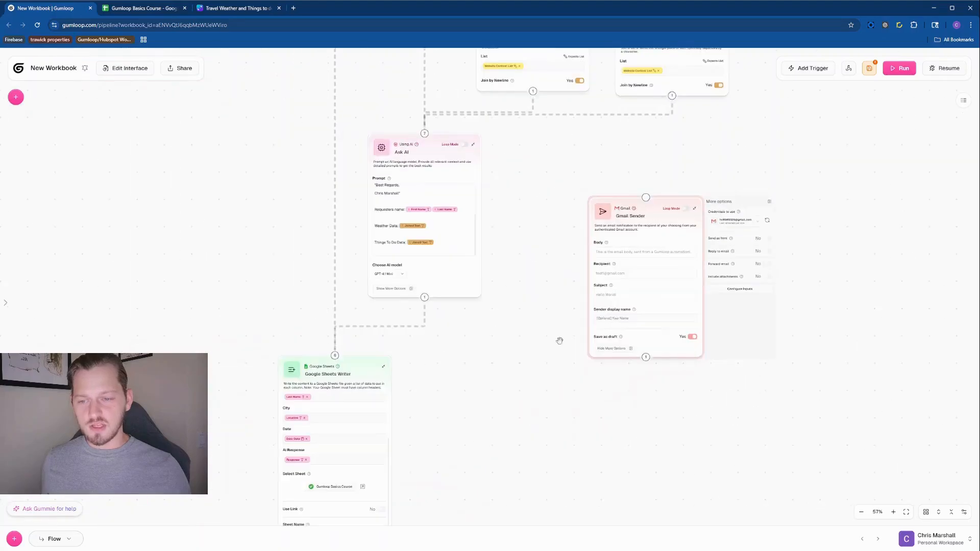
Connect Ask AI's output handle to the Gmail Sender's input
{"action": "left_click_drag", "start_coordinate": [560, 340], "coordinate": [607, 271]}
{"action": "left_click_drag", "start_coordinate": [582, 206], "coordinate": [498, 269]}
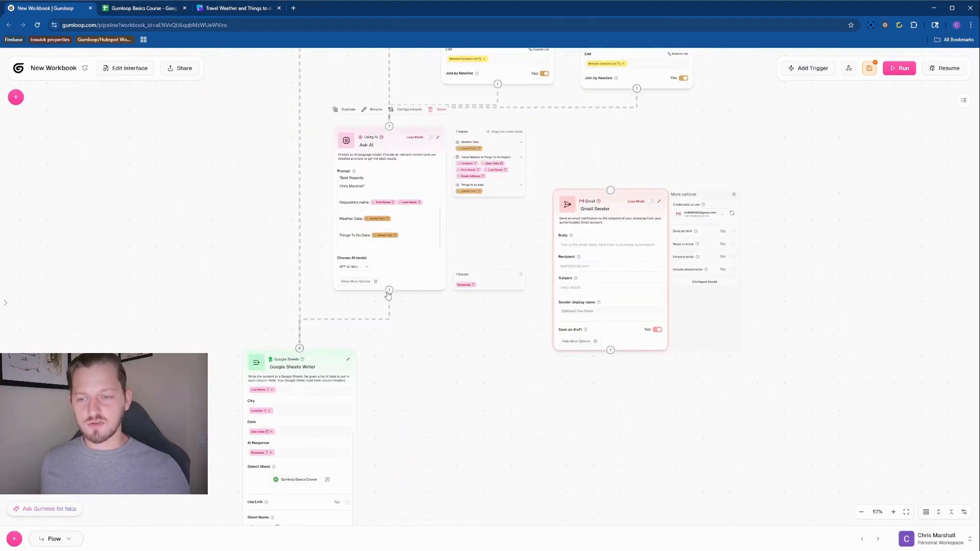
{"action": "left_click_drag", "start_coordinate": [389, 291], "coordinate": [93, 180]}
Move the Gmail Sender node down beside the Google Sheets Writer
{"action": "left_click_drag", "start_coordinate": [164, 153], "coordinate": [450, 243]}
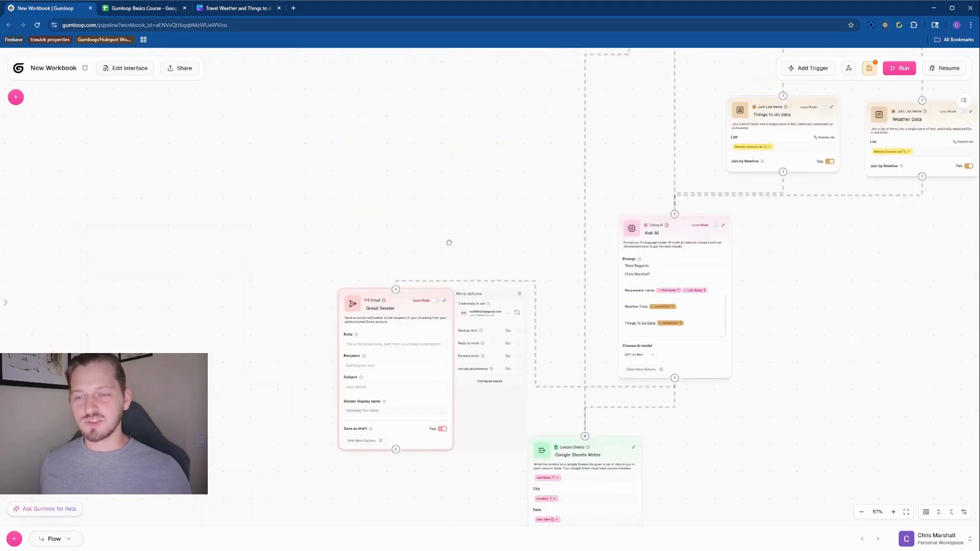
{"action": "scroll", "coordinate": [452, 227], "scroll_direction": "down", "scroll_amount": 4}
{"action": "left_click_drag", "start_coordinate": [475, 168], "coordinate": [438, 307]}
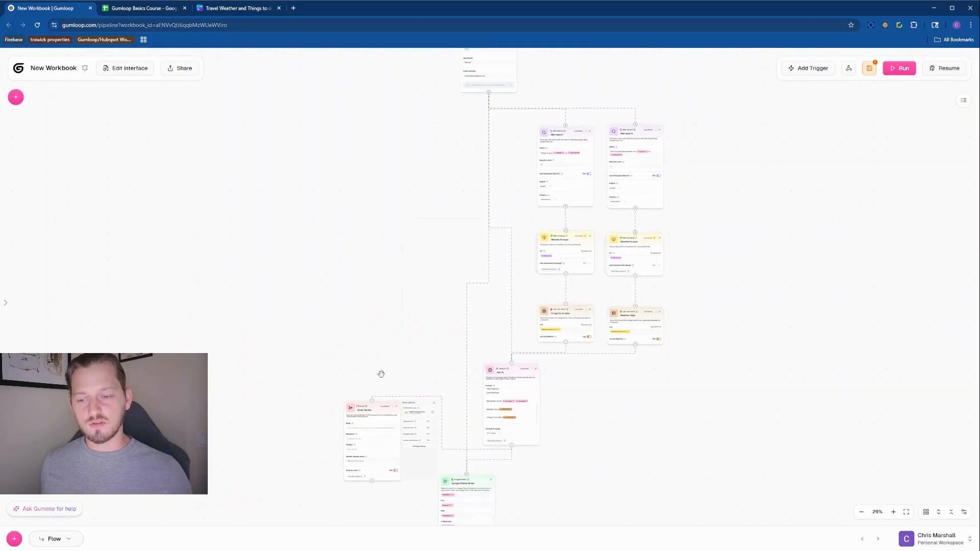
{"action": "left_click_drag", "start_coordinate": [422, 351], "coordinate": [527, 155]}
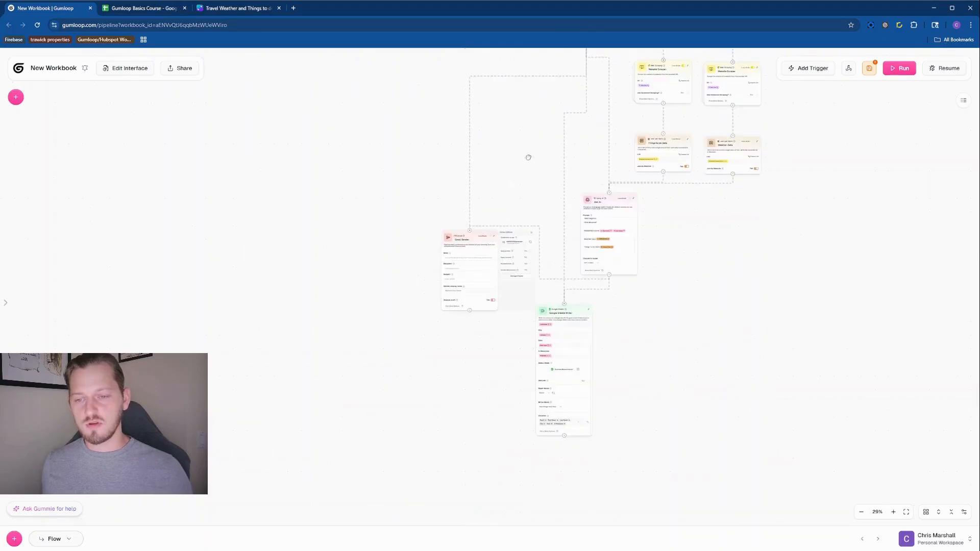
{"action": "scroll", "coordinate": [533, 281], "scroll_direction": "up", "scroll_amount": 5}
{"action": "left_click_drag", "start_coordinate": [443, 84], "coordinate": [229, 273]}
{"action": "scroll", "coordinate": [378, 337], "scroll_direction": "up", "scroll_amount": 5}
Drop Ask AI's Response into the Gmail Sender Body and Email Address into Recipient
{"action": "left_click", "coordinate": [549, 248]}
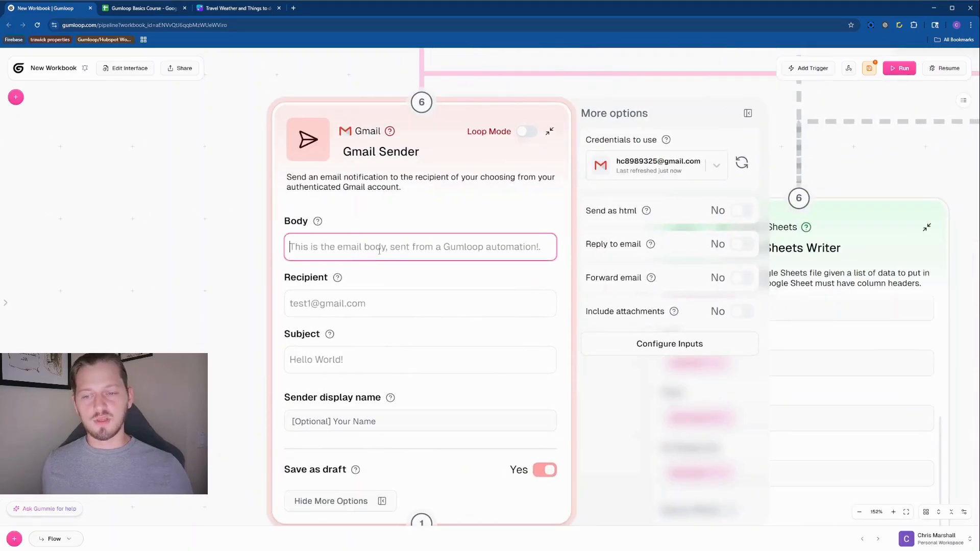
{"action": "left_click", "coordinate": [749, 114]}
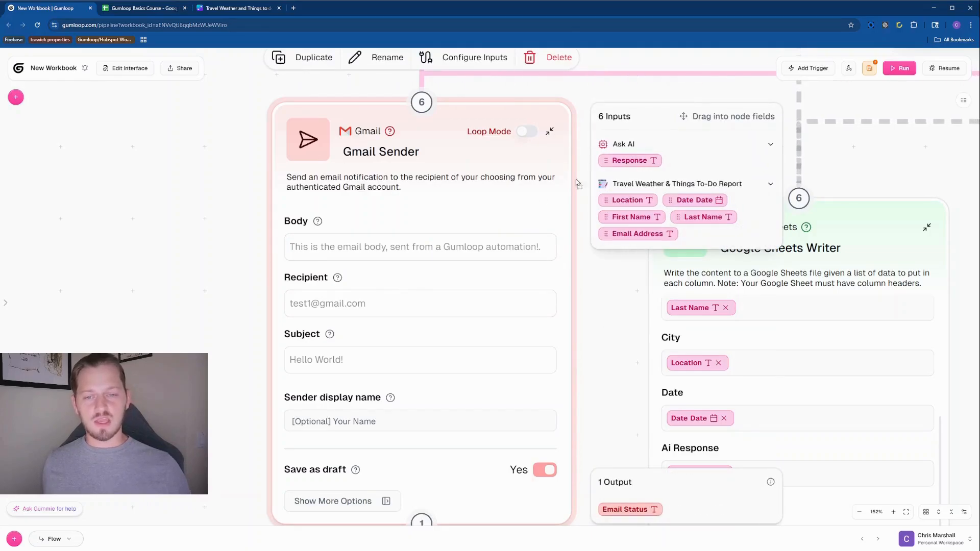
{"action": "left_click_drag", "start_coordinate": [300, 388], "coordinate": [316, 247]}
{"action": "left_click", "coordinate": [349, 313]}
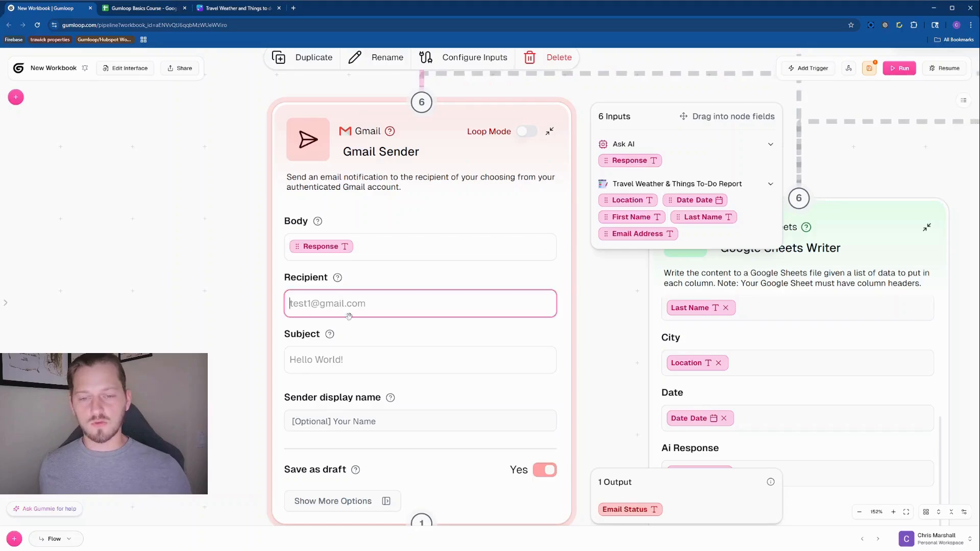
{"action": "left_click_drag", "start_coordinate": [653, 230], "coordinate": [310, 297]}
Write the subject 'Your Travel Weather Report and Things To Do in' followed by Location
{"action": "left_click", "coordinate": [378, 359]}
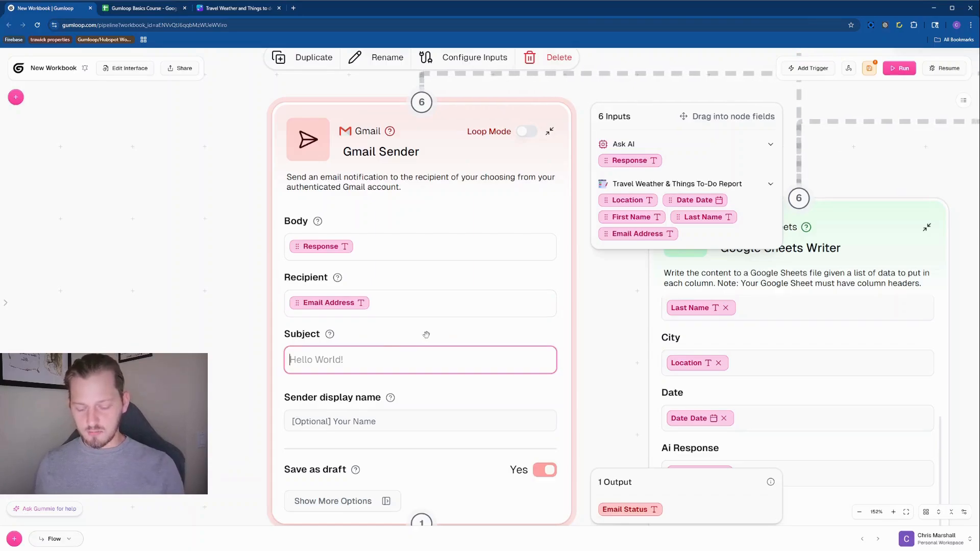
{"action": "type", "text": "Your T"}
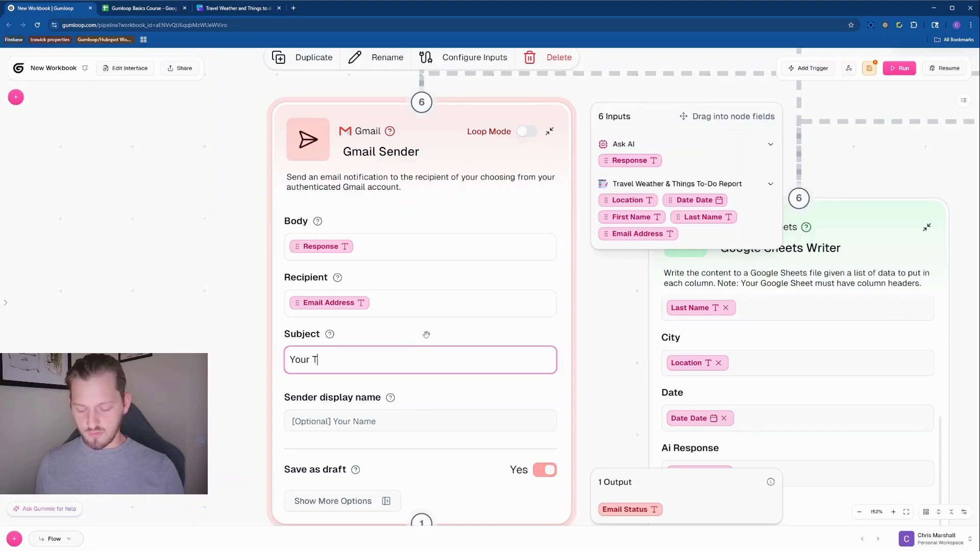
{"action": "type", "text": "ravel Weat"}
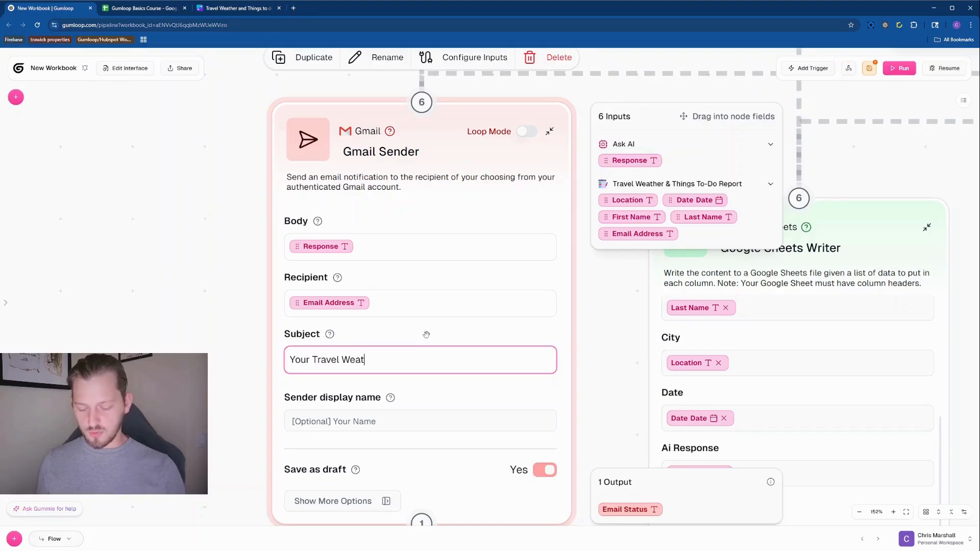
{"action": "type", "text": "her Re"}
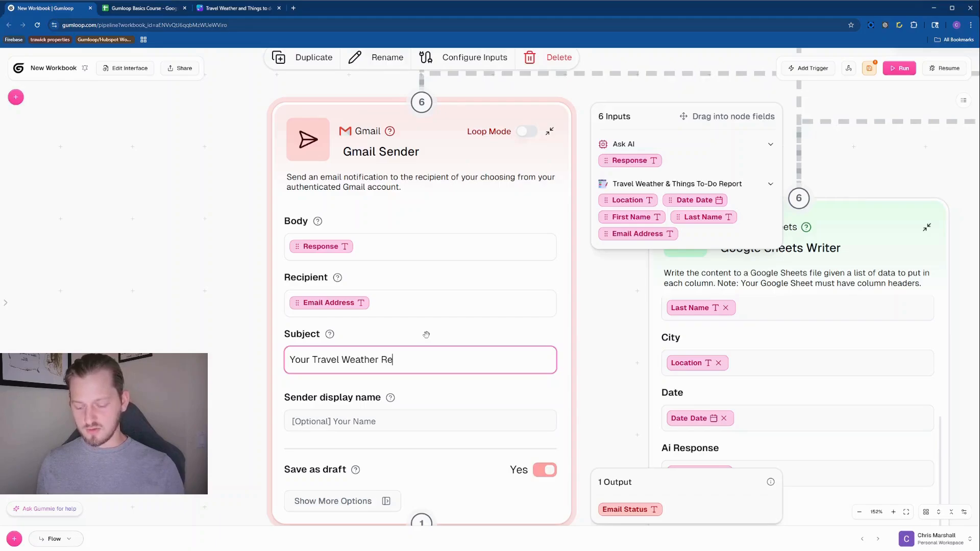
{"action": "type", "text": "port and Th"}
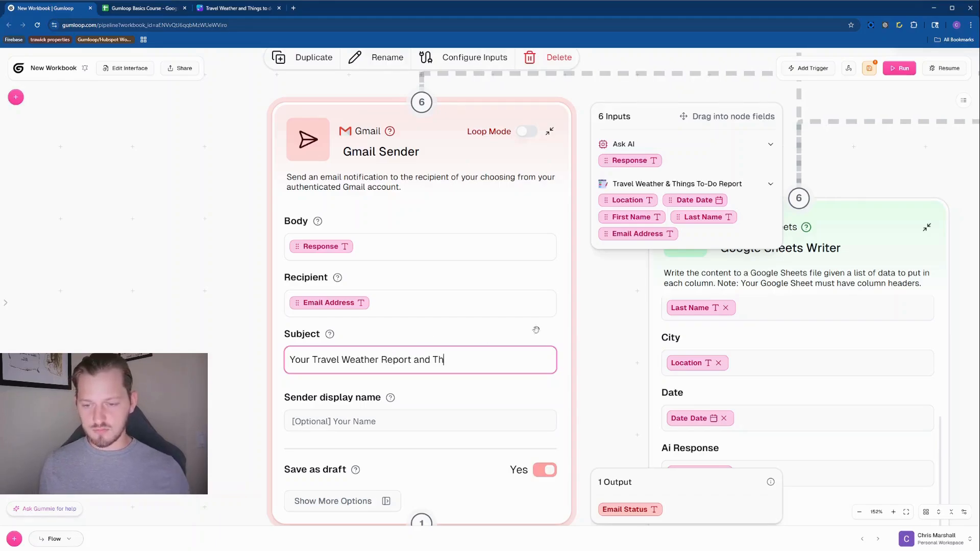
{"action": "type", "text": "ings To Do"}
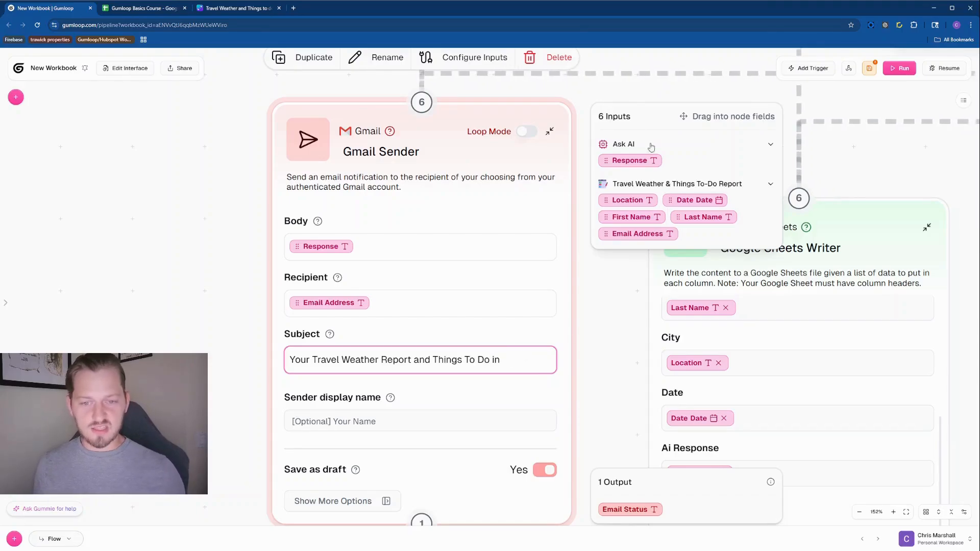
{"action": "type", "text": " in"}
{"action": "left_click_drag", "start_coordinate": [654, 195], "coordinate": [535, 362]}
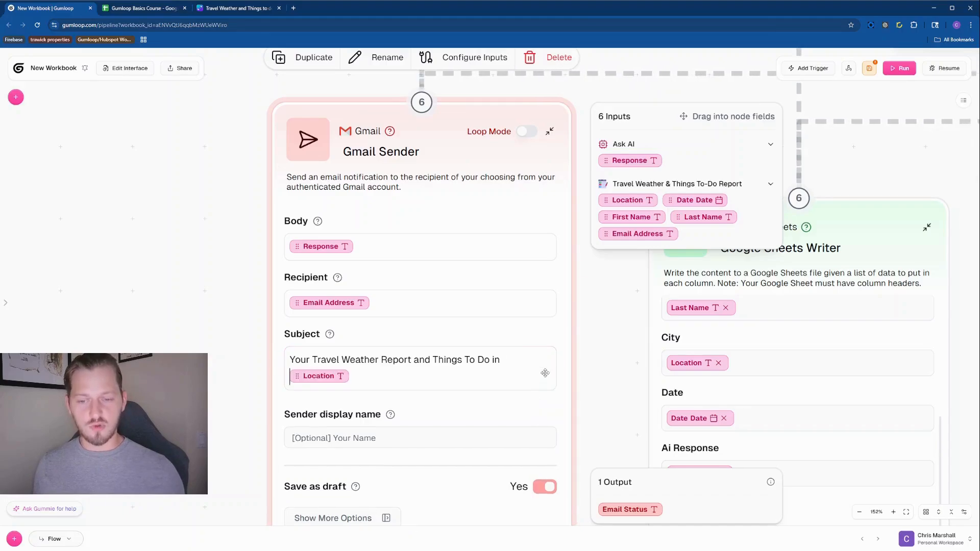
{"action": "left_click", "coordinate": [470, 381]}
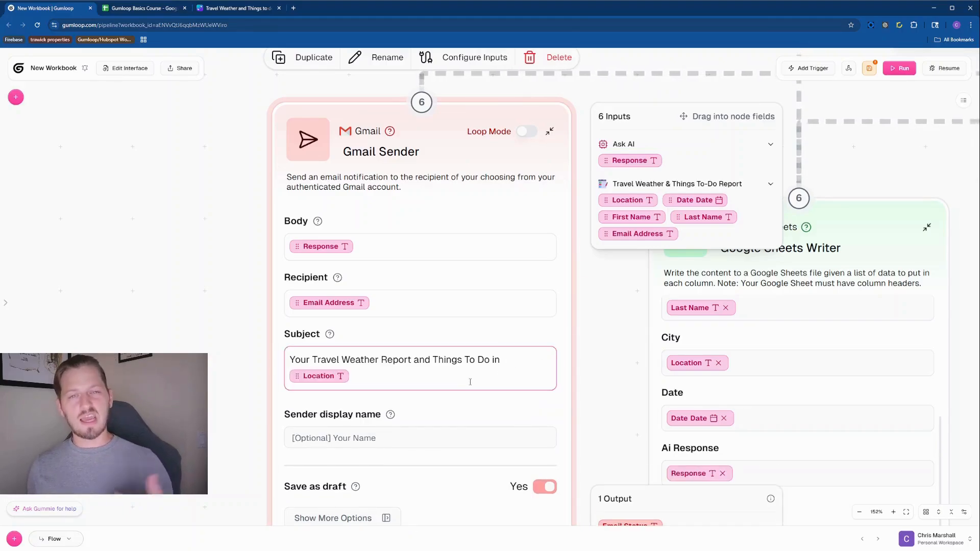
Prefix the subject with 'Hey' plus First Name, add 'Here IS', capitalize 'In', and begin the sender name
{"action": "left_click", "coordinate": [291, 360]}
{"action": "type", "text": "Hey"}
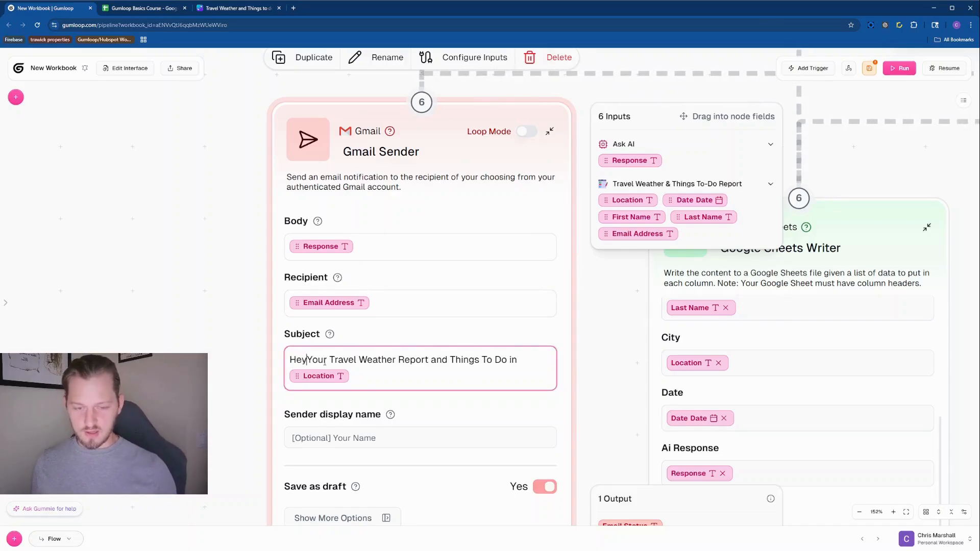
{"action": "left_click_drag", "start_coordinate": [645, 215], "coordinate": [311, 365]}
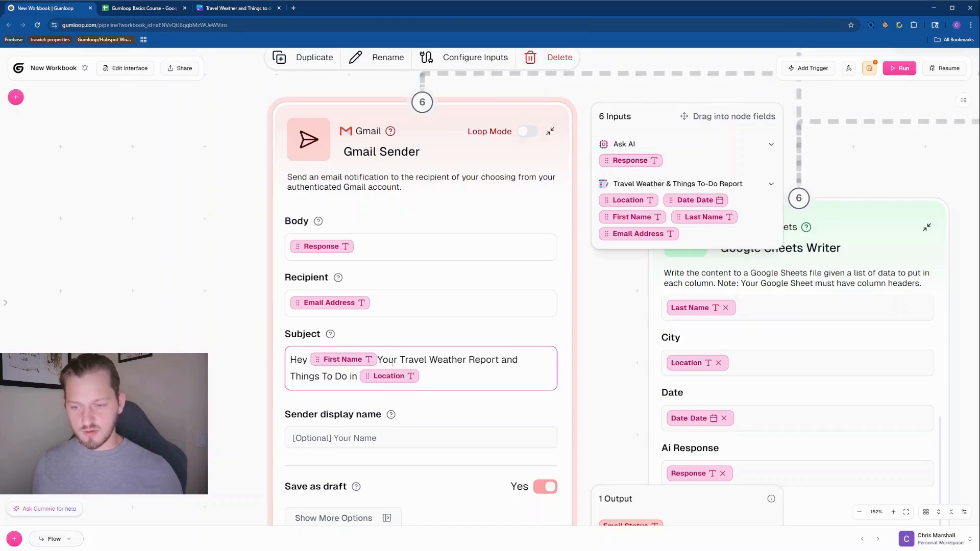
{"action": "left_click", "coordinate": [382, 360]}
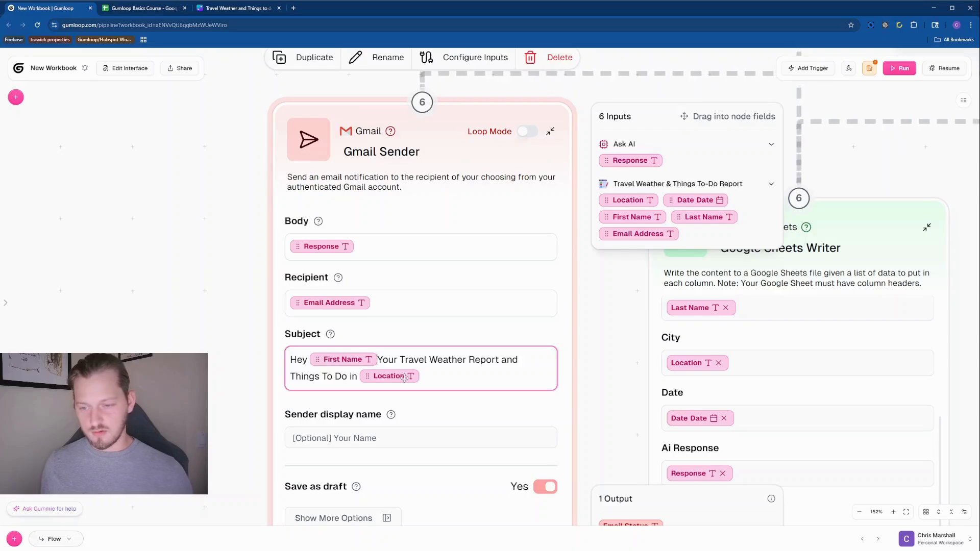
{"action": "type", "text": "-"}
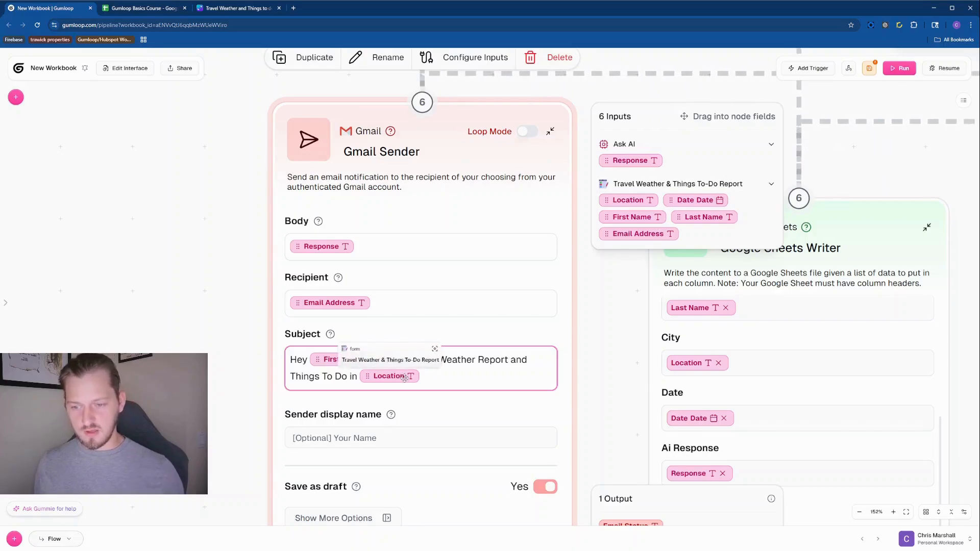
{"action": "type", "text": "re IS Your Travel"}
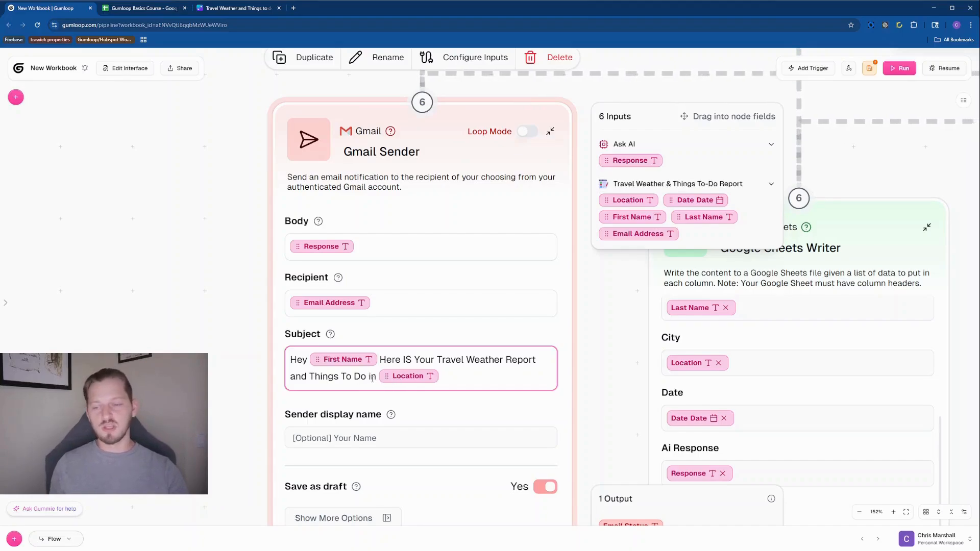
{"action": "key", "text": "Delete"}
{"action": "type", "text": "I"}
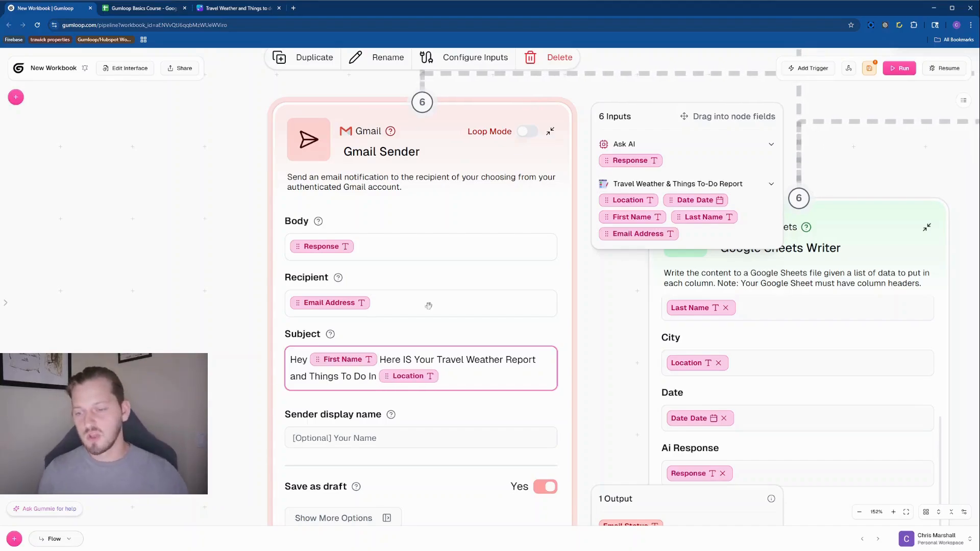
{"action": "left_click", "coordinate": [346, 442]}
{"action": "type", "text": "C"}
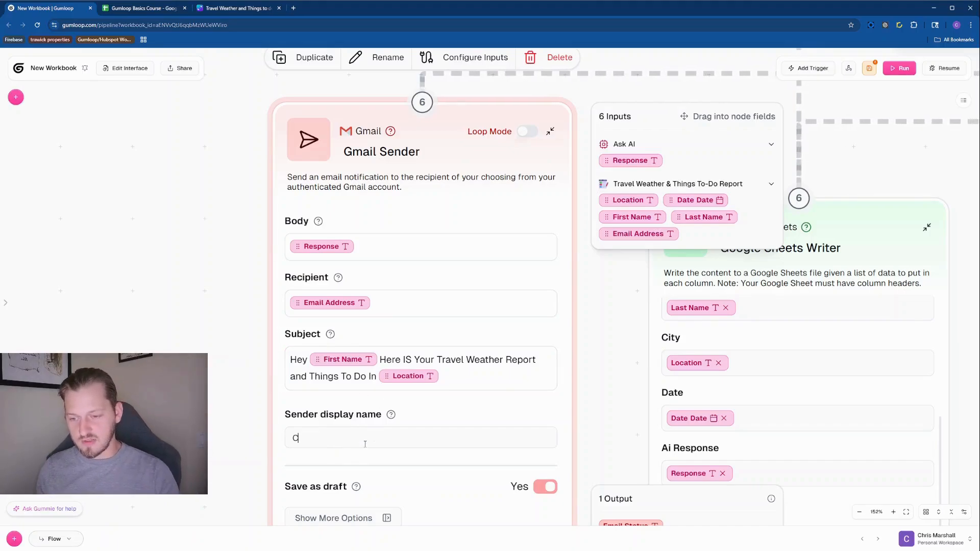
{"action": "type", "text": "hris"}
Make sure Save as draft stays on in the Gmail Sender and review its extra options
{"action": "left_click", "coordinate": [516, 515]}
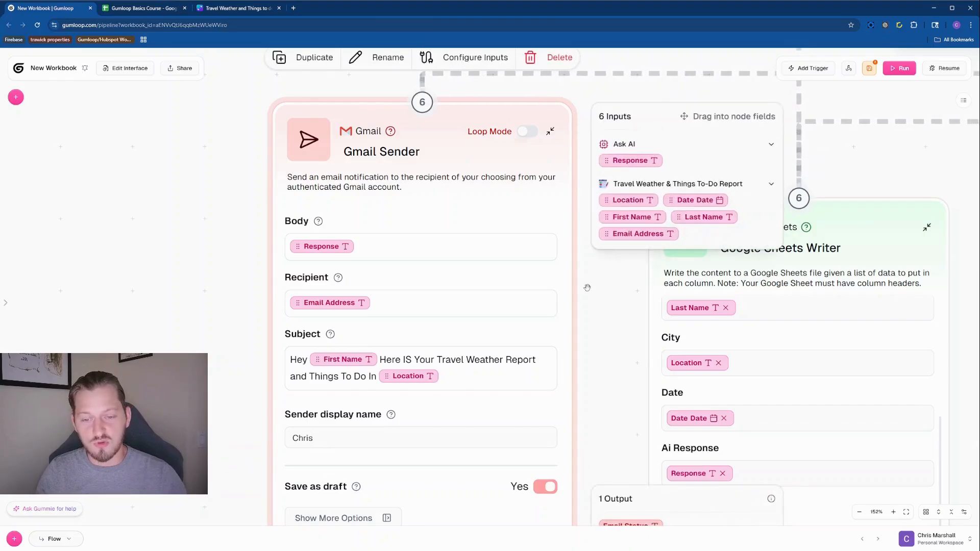
{"action": "scroll", "coordinate": [319, 434], "scroll_direction": "down", "scroll_amount": 5}
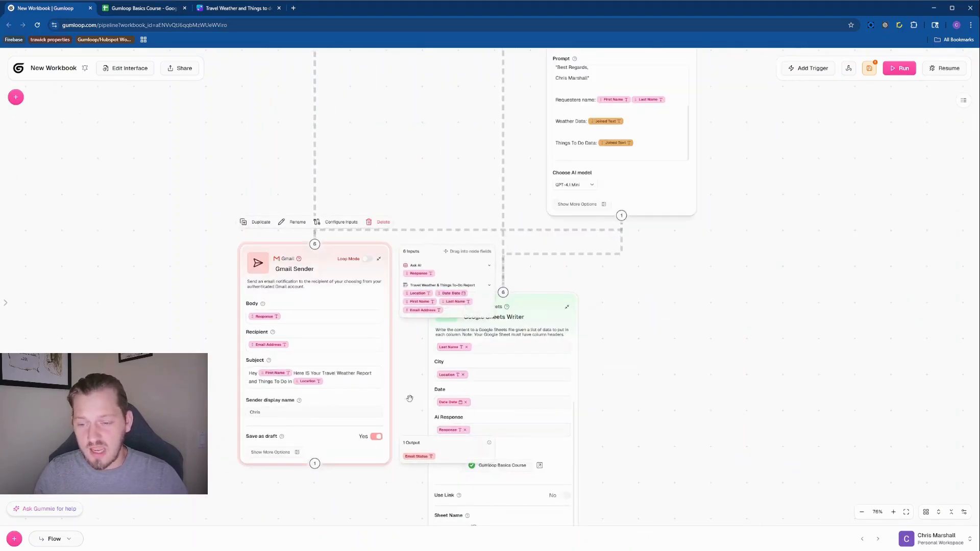
{"action": "scroll", "coordinate": [318, 434], "scroll_direction": "up", "scroll_amount": 4}
{"action": "scroll", "coordinate": [433, 357], "scroll_direction": "up", "scroll_amount": 4}
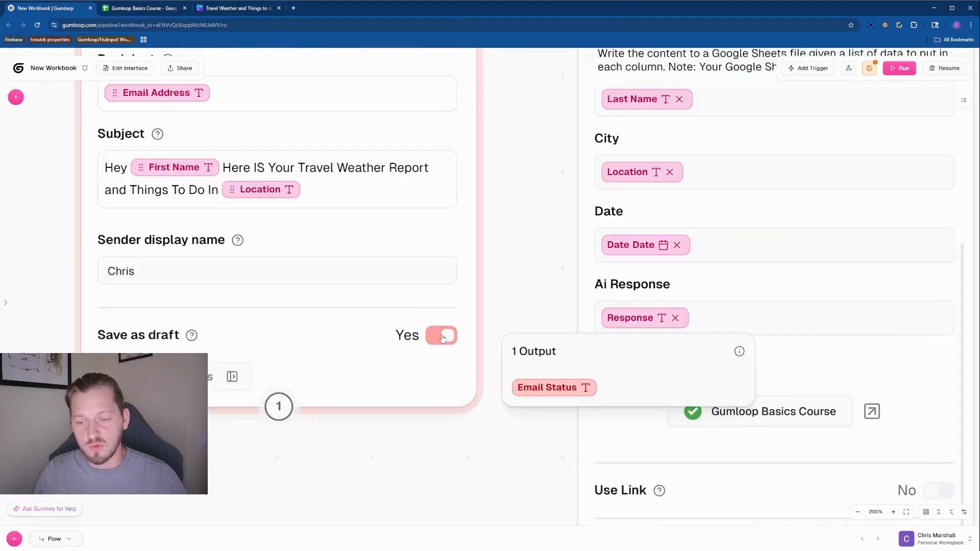
{"action": "left_click", "coordinate": [432, 341]}
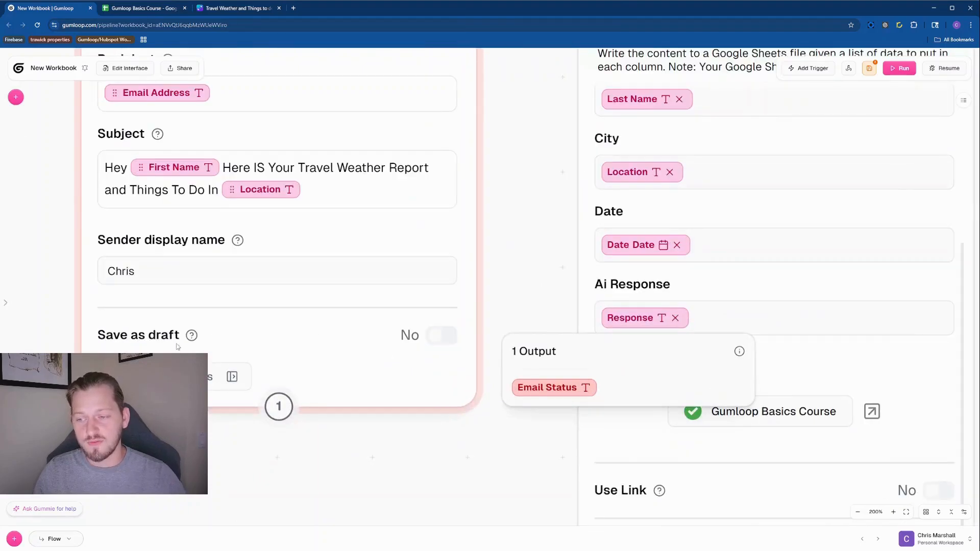
{"action": "mouse_move", "coordinate": [191, 336]}
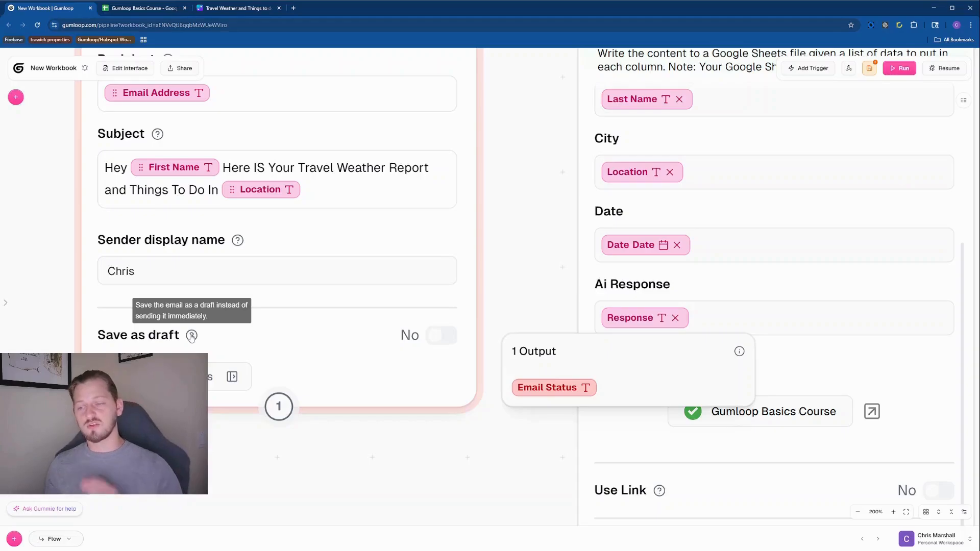
{"action": "left_click", "coordinate": [434, 340]}
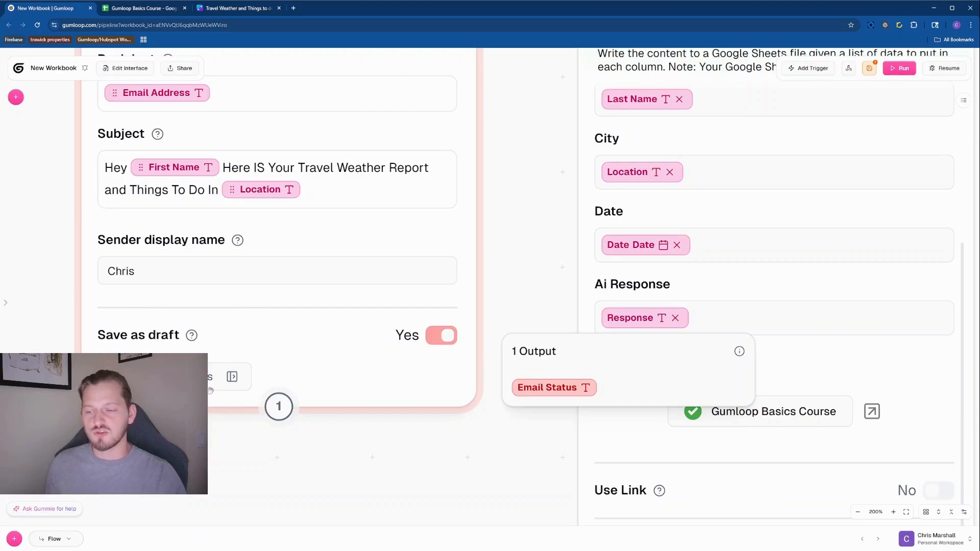
{"action": "scroll", "coordinate": [382, 380], "scroll_direction": "down", "scroll_amount": 5}
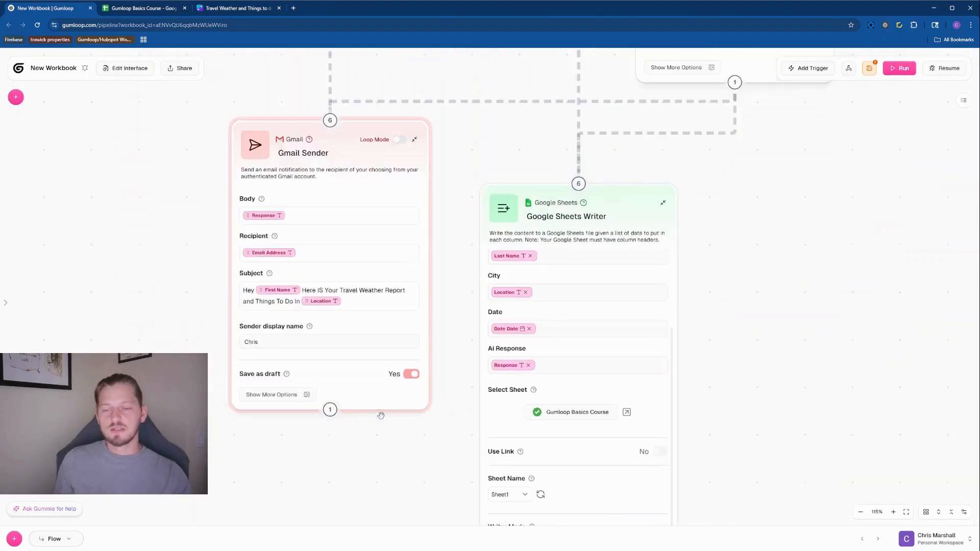
{"action": "left_click", "coordinate": [314, 398]}
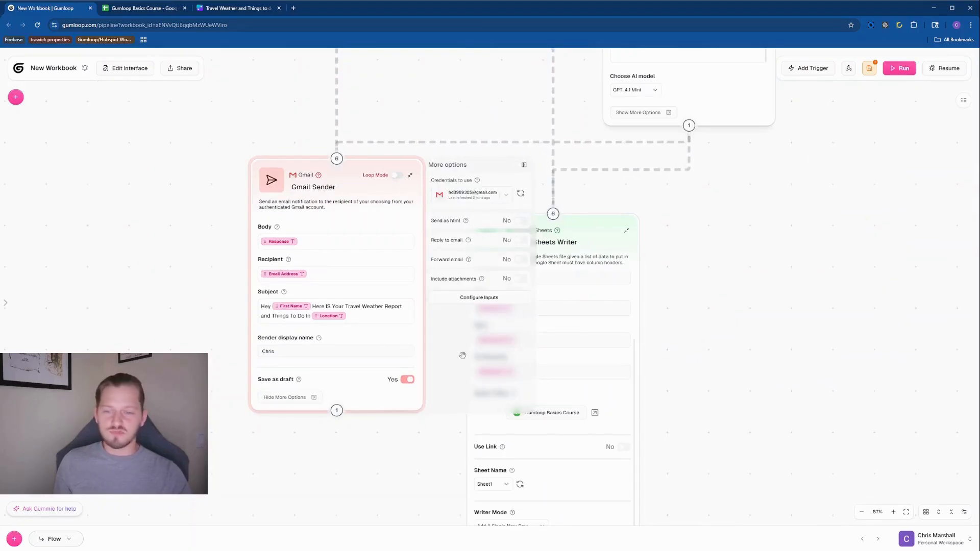
{"action": "left_click", "coordinate": [524, 166]}
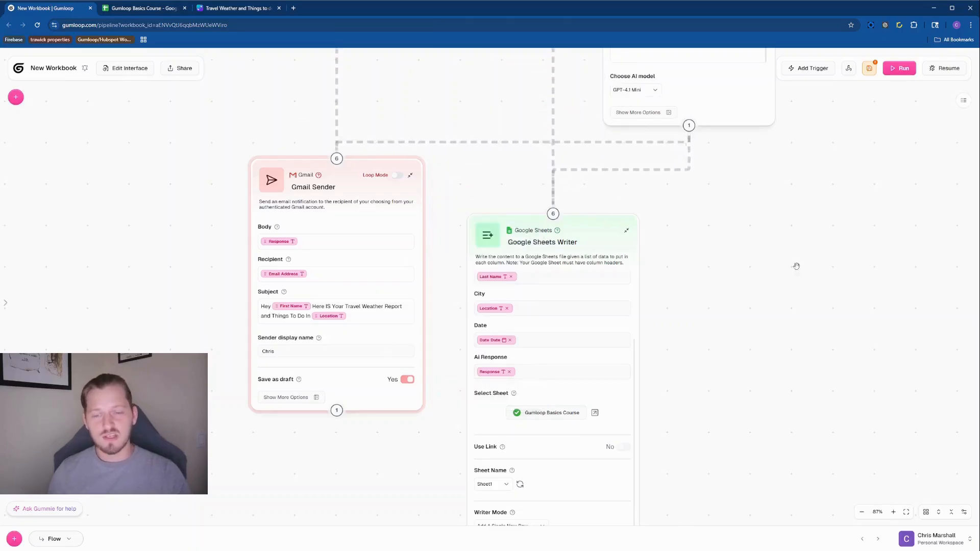
Connect the Gmail Sender's output to the Google Sheets Writer
{"action": "scroll", "coordinate": [794, 267], "scroll_direction": "down", "scroll_amount": 5}
{"action": "left_click_drag", "start_coordinate": [805, 247], "coordinate": [794, 269]}
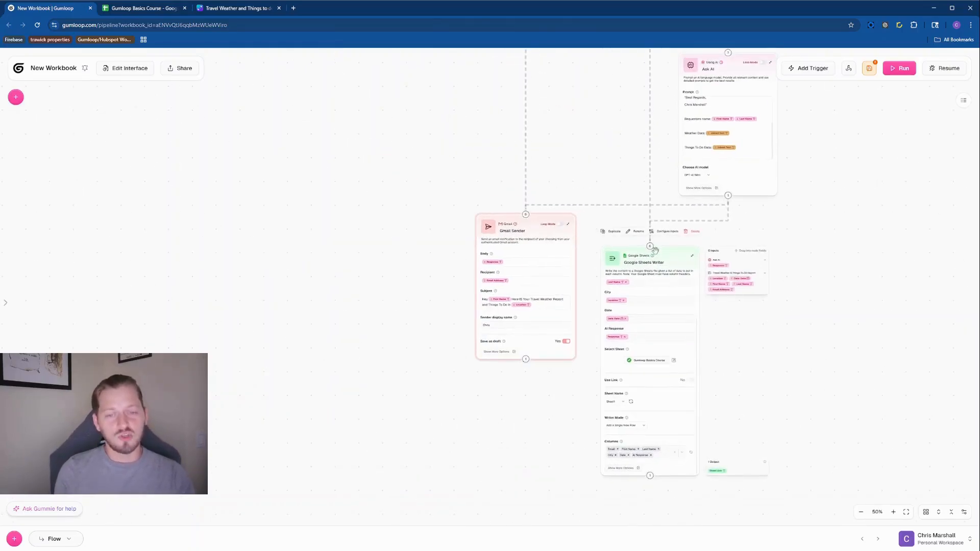
{"action": "mouse_move", "coordinate": [523, 358]}
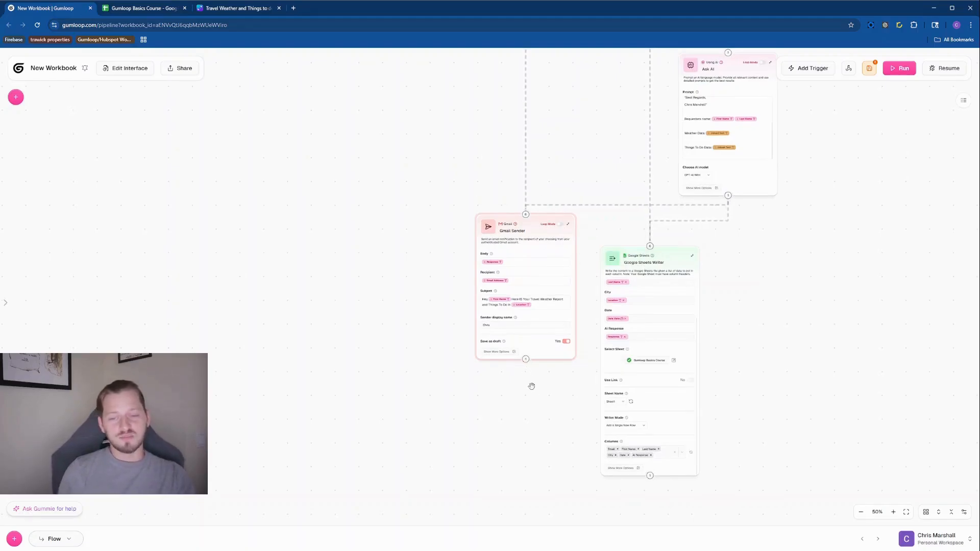
{"action": "left_click_drag", "start_coordinate": [526, 359], "coordinate": [604, 283]}
{"action": "mouse_move", "coordinate": [652, 243]}
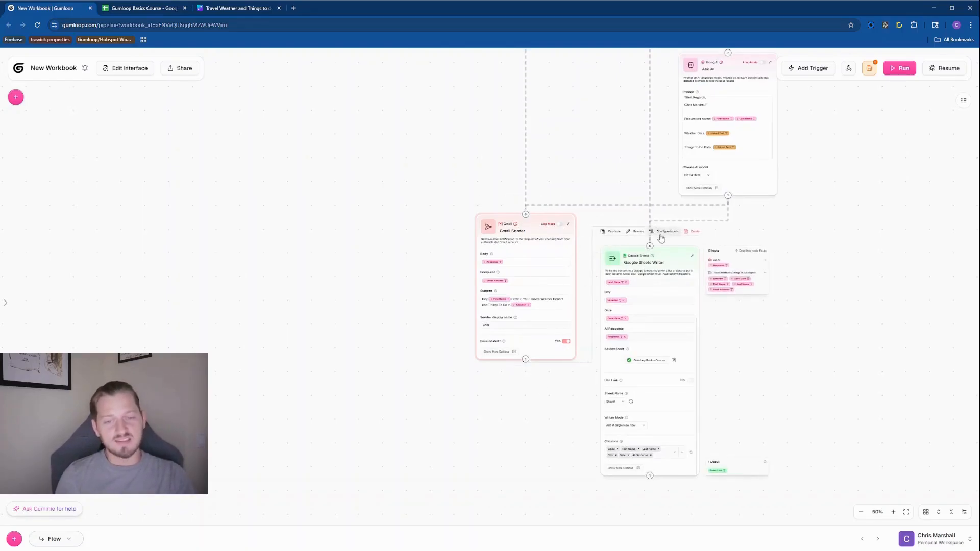
Add a 'Response From Gmail' header in cell G1 of the course sheet and widen column G
{"action": "left_click", "coordinate": [147, 8]}
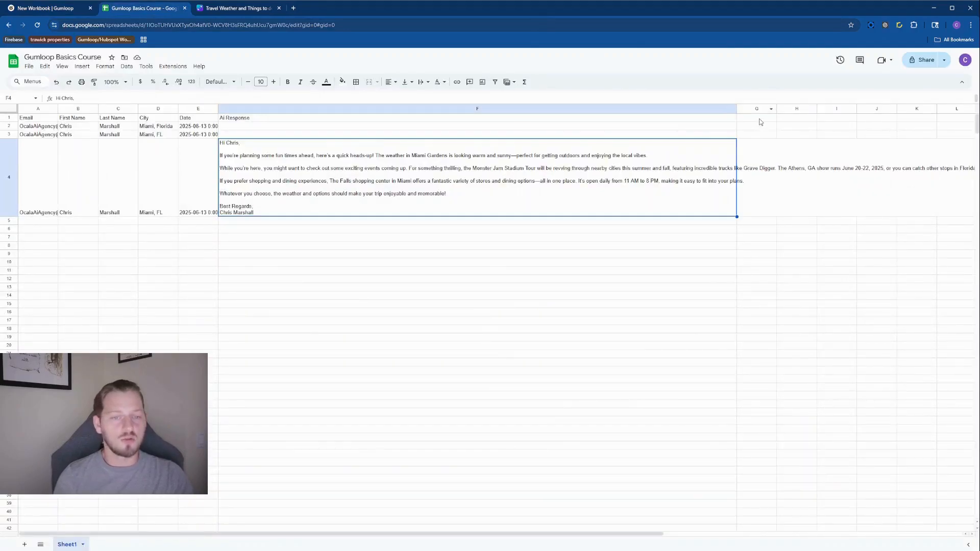
{"action": "left_click", "coordinate": [760, 120]}
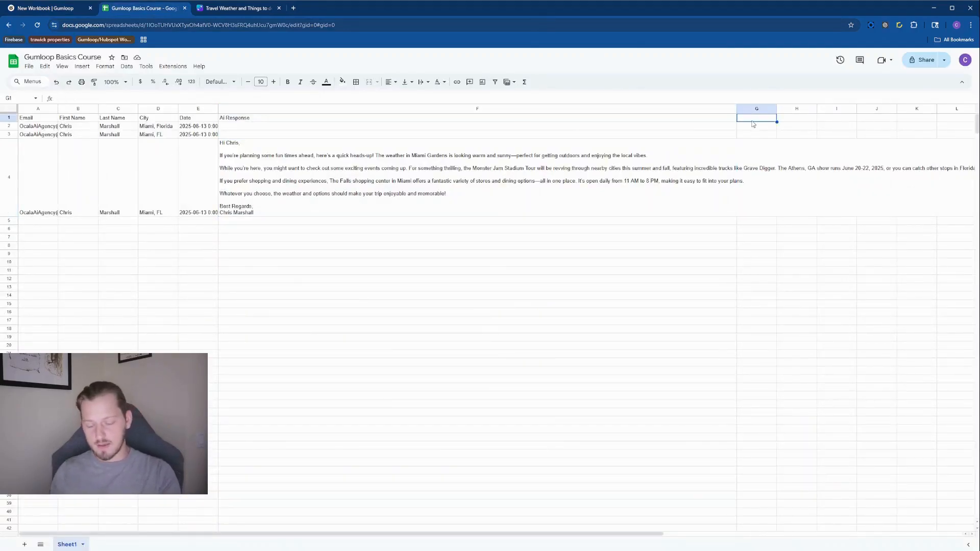
{"action": "type", "text": "Email"}
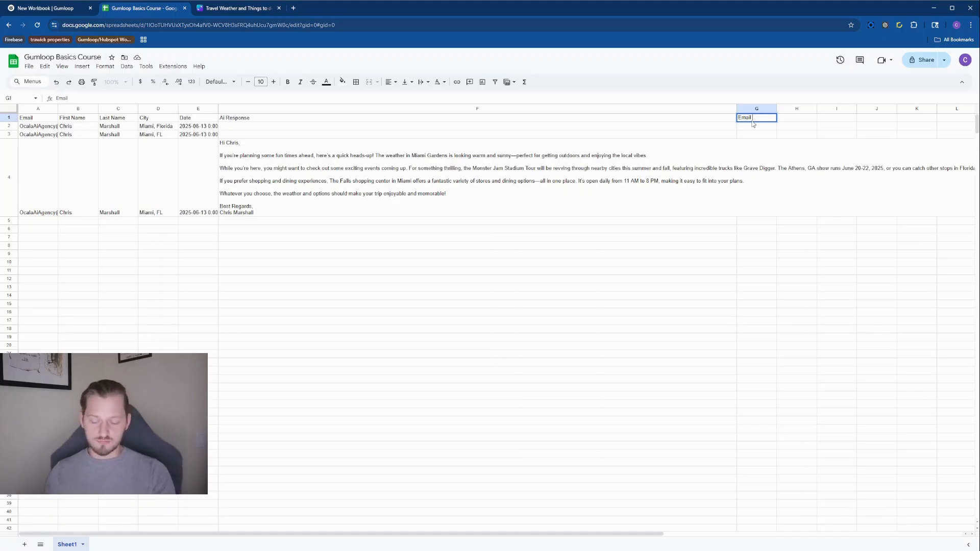
{"action": "type", "text": " Draft Cre"}
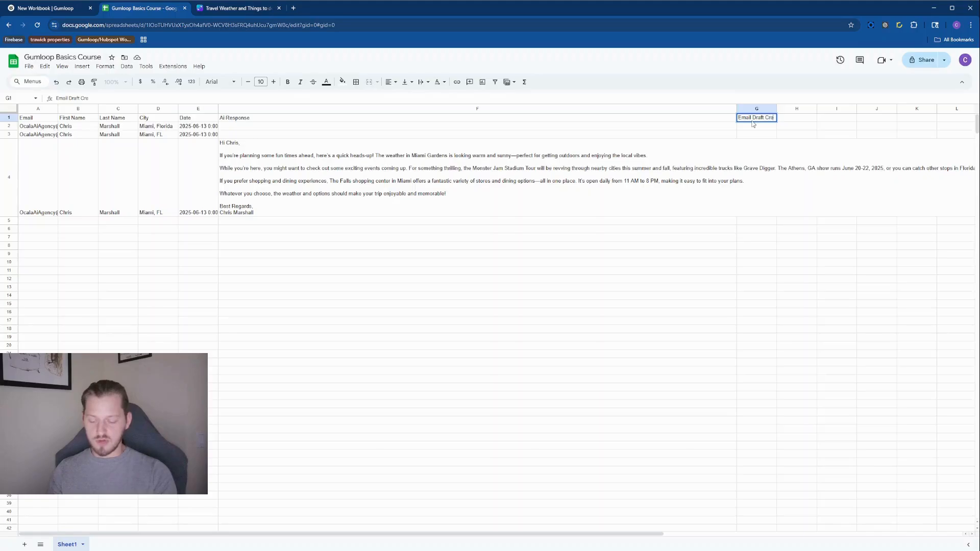
{"action": "type", "text": "ated"}
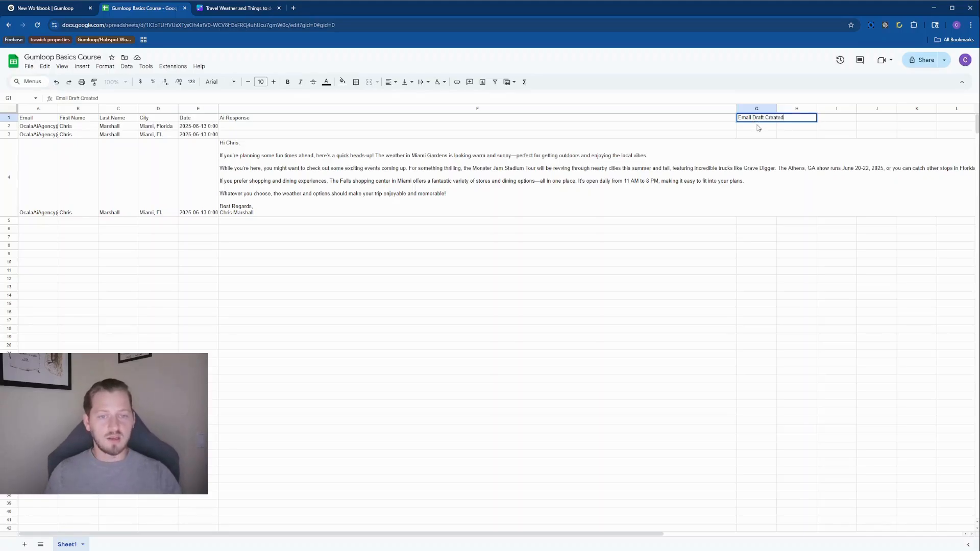
{"action": "key", "text": "Return"}
{"action": "left_click", "coordinate": [757, 109]}
{"action": "left_click_drag", "start_coordinate": [776, 109], "coordinate": [810, 109]}
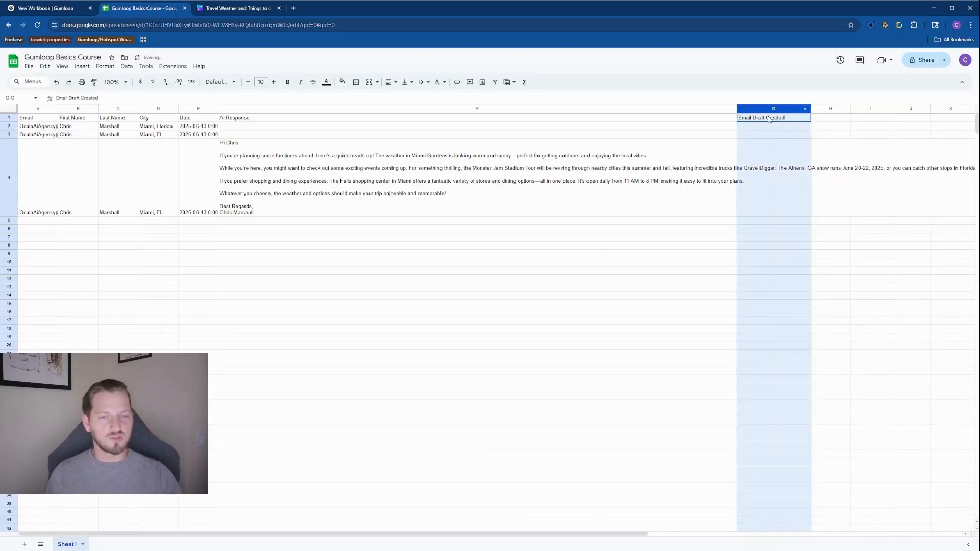
{"action": "left_click", "coordinate": [765, 118]}
{"action": "double_click", "coordinate": [761, 118]}
{"action": "type", "text": "Response From Gmail"}
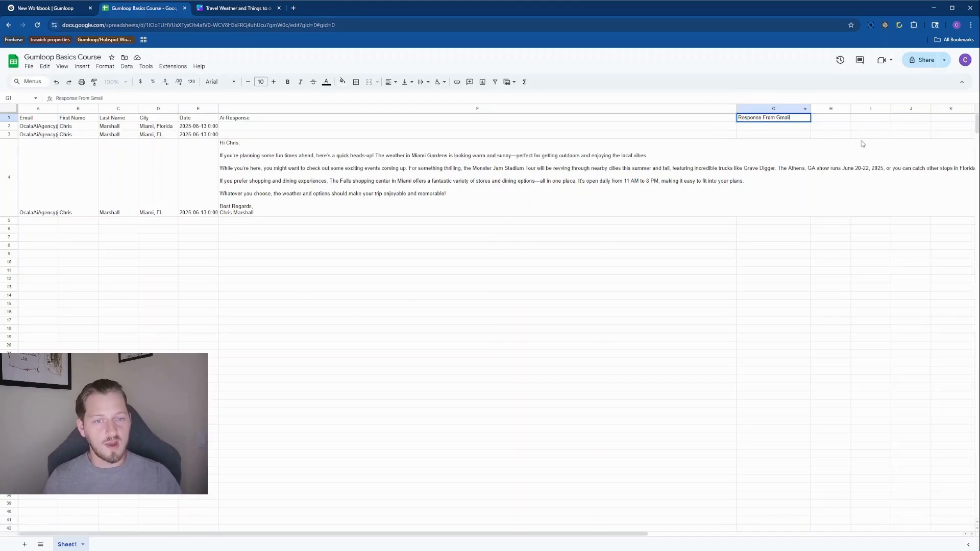
{"action": "key", "text": "Return"}
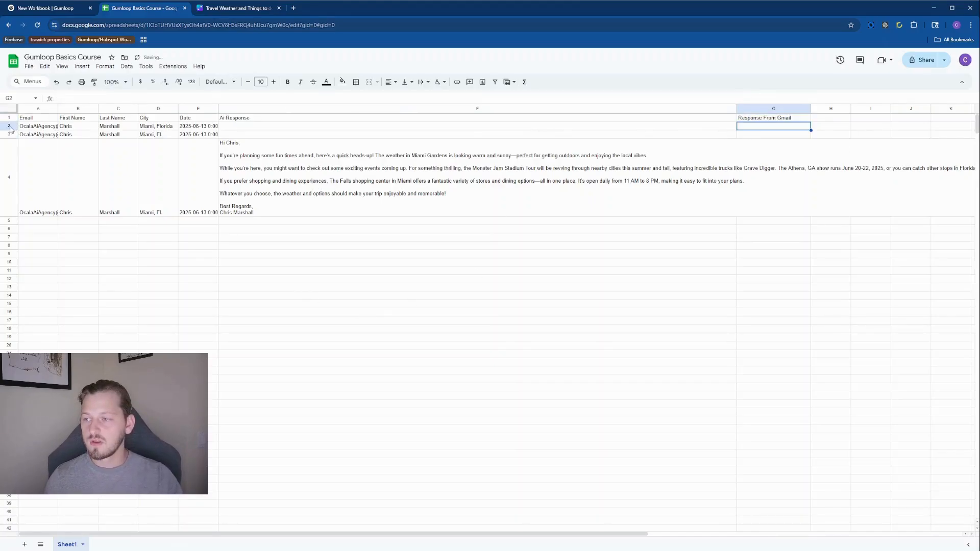
Delete test rows 2–4 so only the header remains, then return to Gumloop
{"action": "left_click_drag", "start_coordinate": [10, 130], "coordinate": [12, 171]}
{"action": "right_click", "coordinate": [12, 171]}
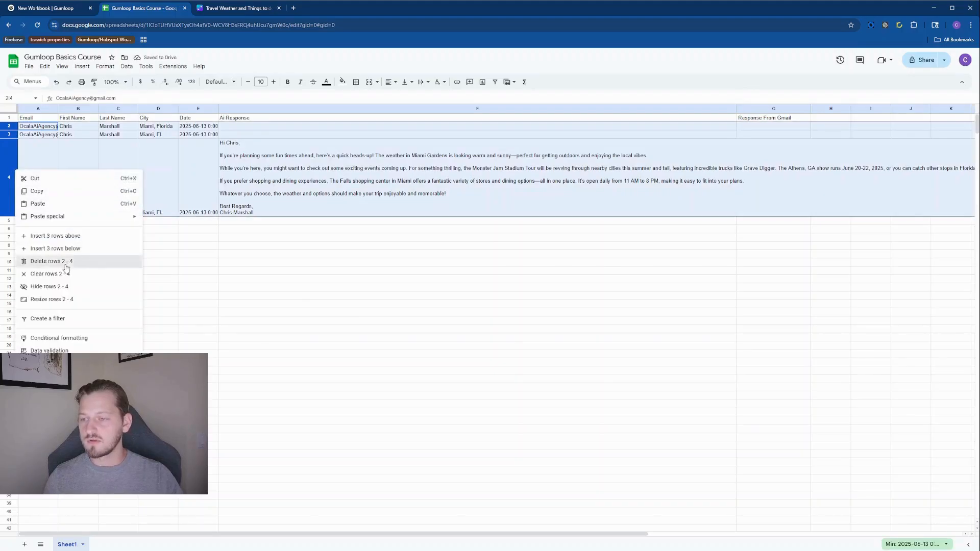
{"action": "left_click", "coordinate": [66, 262]}
{"action": "left_click", "coordinate": [481, 281]}
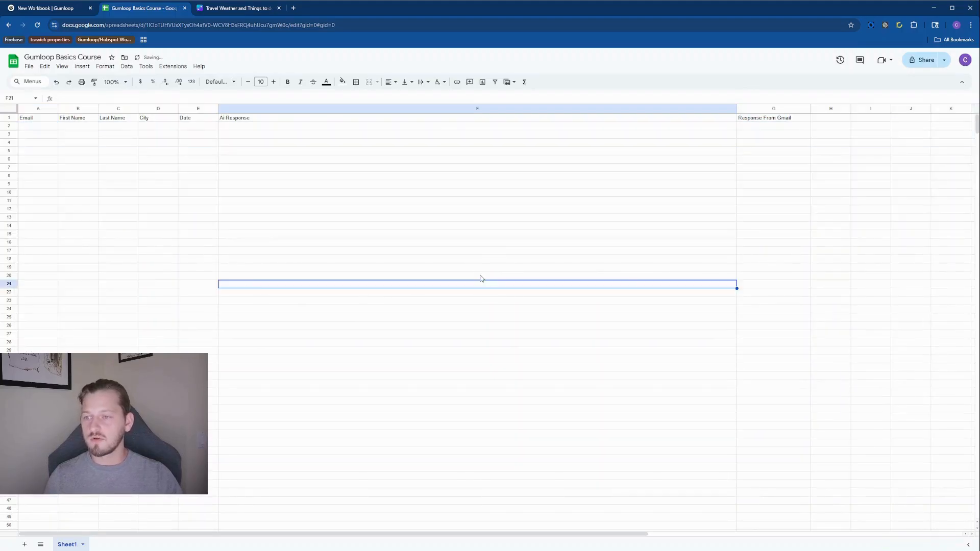
{"action": "left_click", "coordinate": [45, 8]}
{"action": "scroll", "coordinate": [576, 85], "scroll_direction": "up", "scroll_amount": 5}
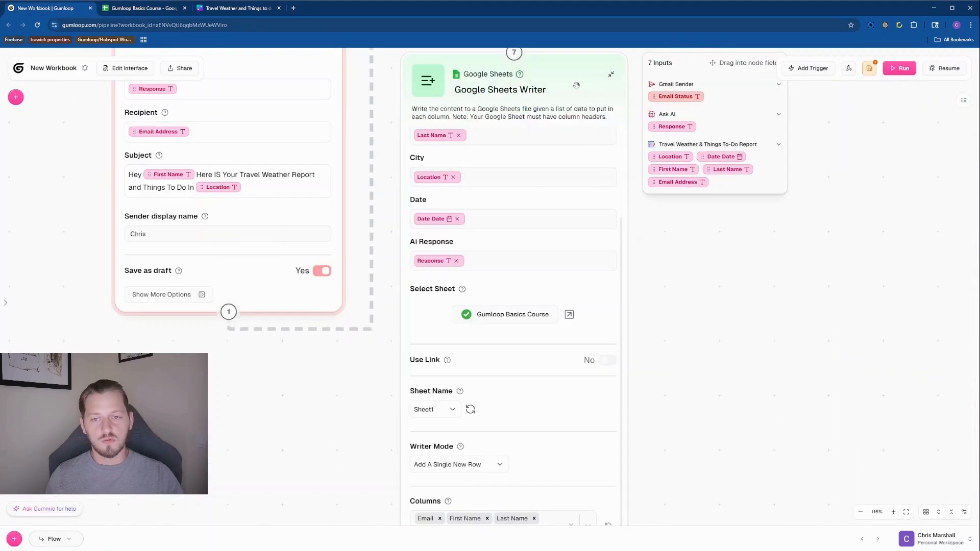
Add the Response From Gmail column to the Google Sheets Writer
{"action": "scroll", "coordinate": [736, 466], "scroll_direction": "down", "scroll_amount": 2}
{"action": "left_click_drag", "start_coordinate": [735, 466], "coordinate": [746, 350]}
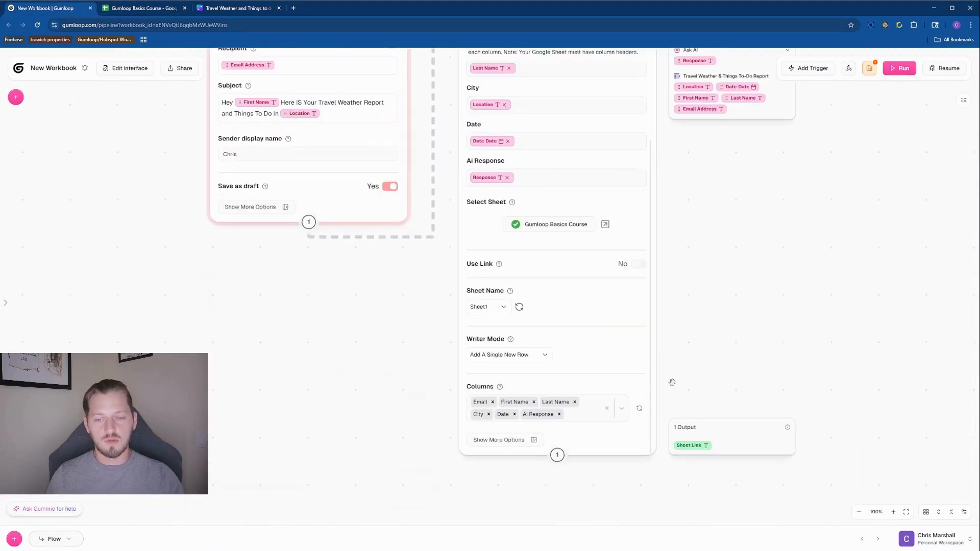
{"action": "left_click", "coordinate": [576, 431]}
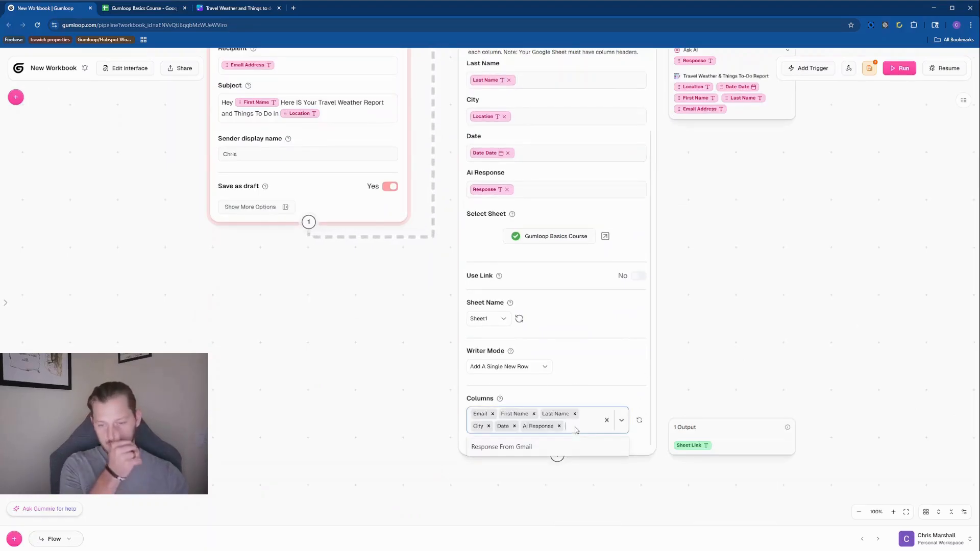
{"action": "left_click", "coordinate": [512, 447]}
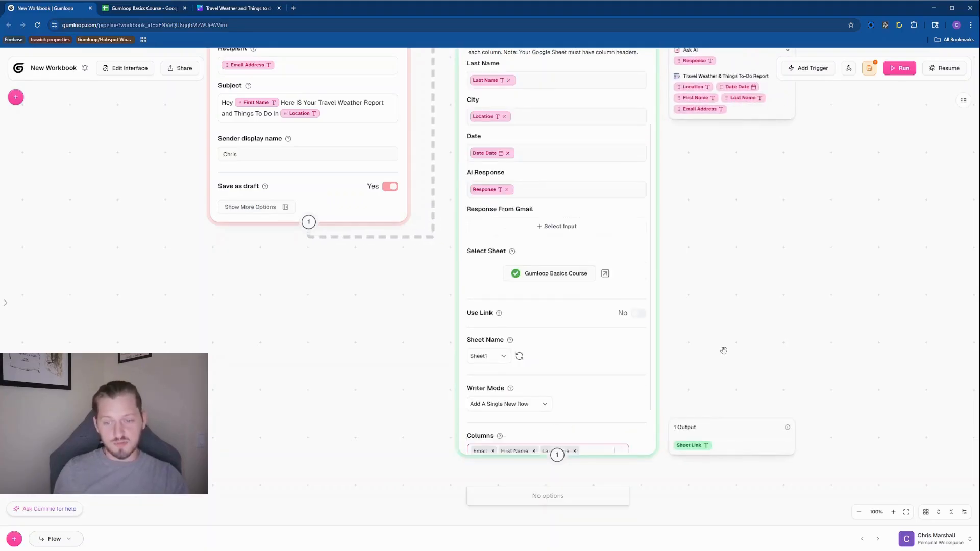
Fill Response From Gmail with the Gmail Sender's Email Status, then bring up the Canva travel design
{"action": "scroll", "coordinate": [754, 251], "scroll_direction": "down", "scroll_amount": 2}
{"action": "left_click_drag", "start_coordinate": [754, 251], "coordinate": [760, 369]}
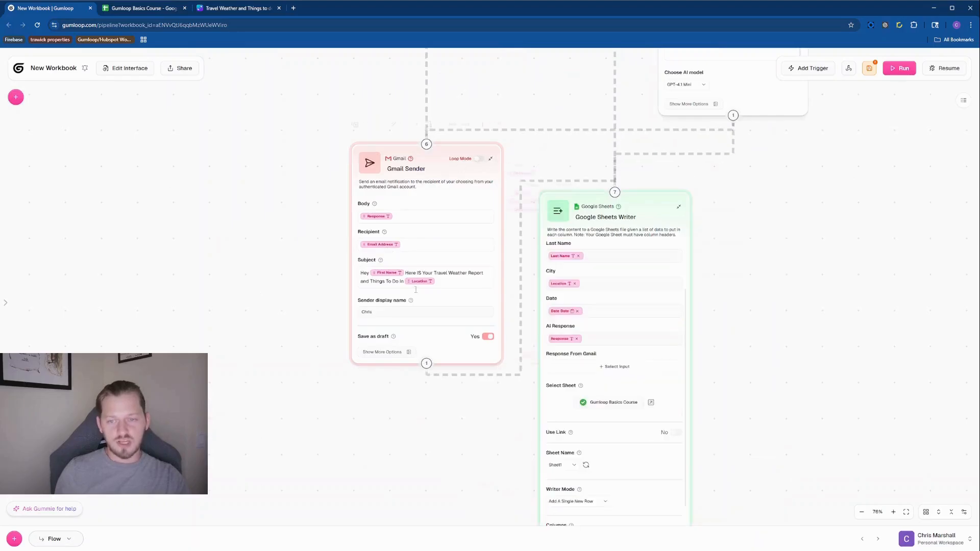
{"action": "scroll", "coordinate": [644, 204], "scroll_direction": "down", "scroll_amount": 5}
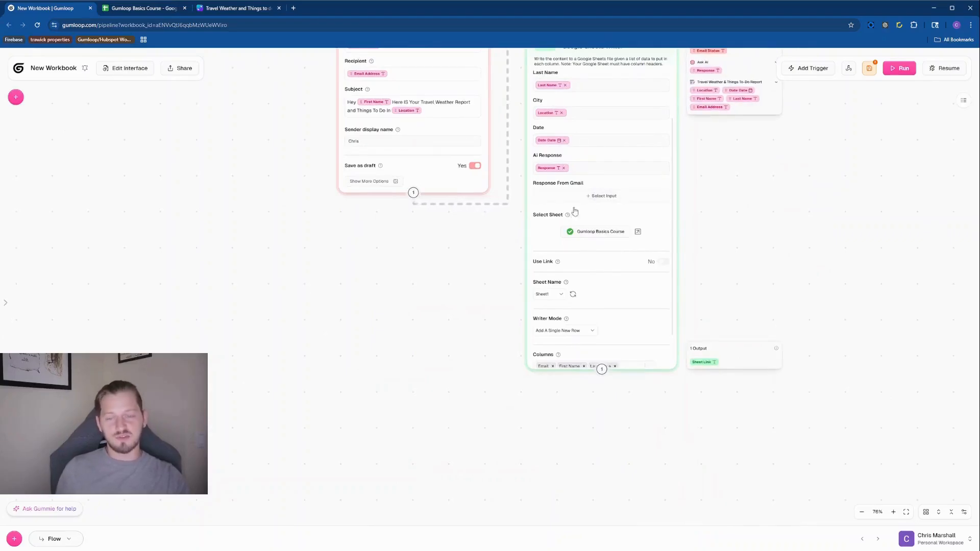
{"action": "scroll", "coordinate": [664, 255], "scroll_direction": "up", "scroll_amount": 4}
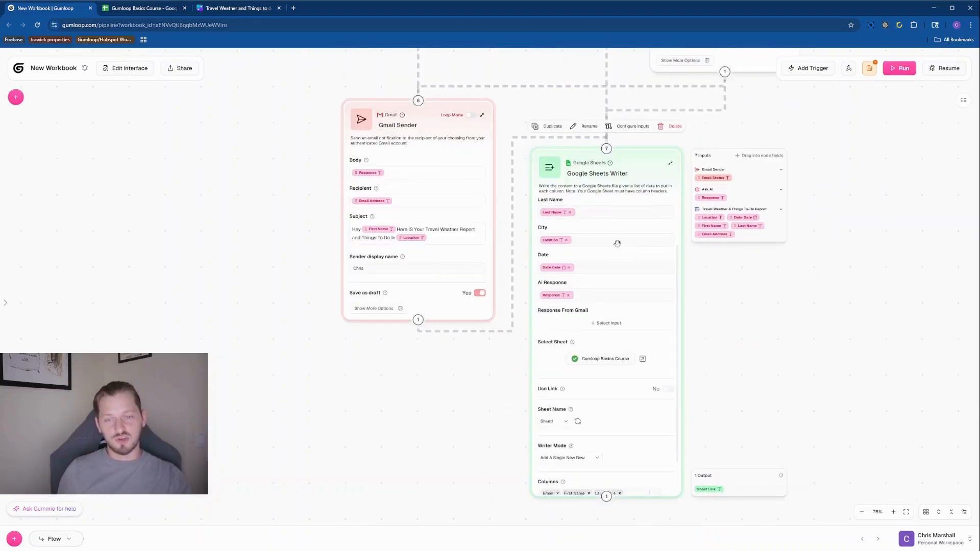
{"action": "scroll", "coordinate": [641, 347], "scroll_direction": "up", "scroll_amount": 2}
{"action": "scroll", "coordinate": [757, 428], "scroll_direction": "down", "scroll_amount": 3}
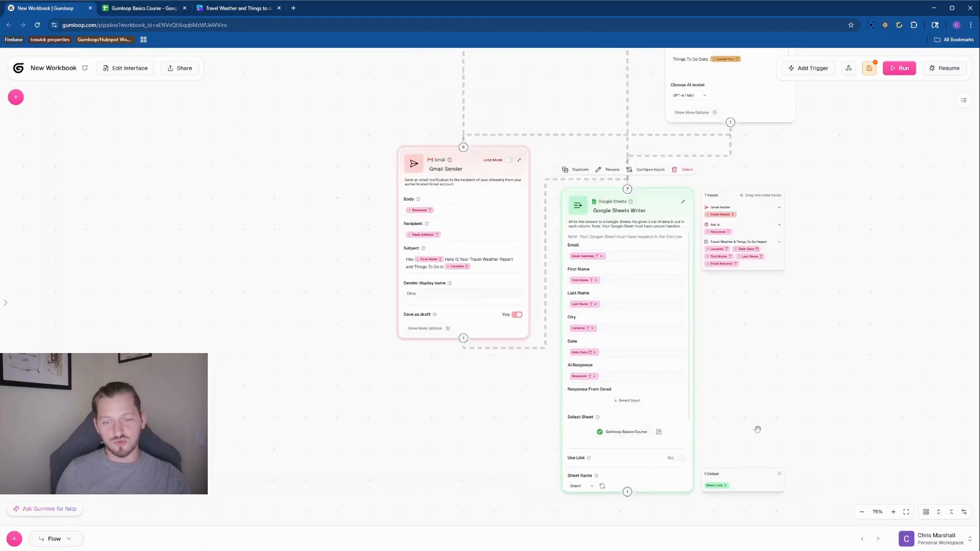
{"action": "scroll", "coordinate": [753, 423], "scroll_direction": "up", "scroll_amount": 5}
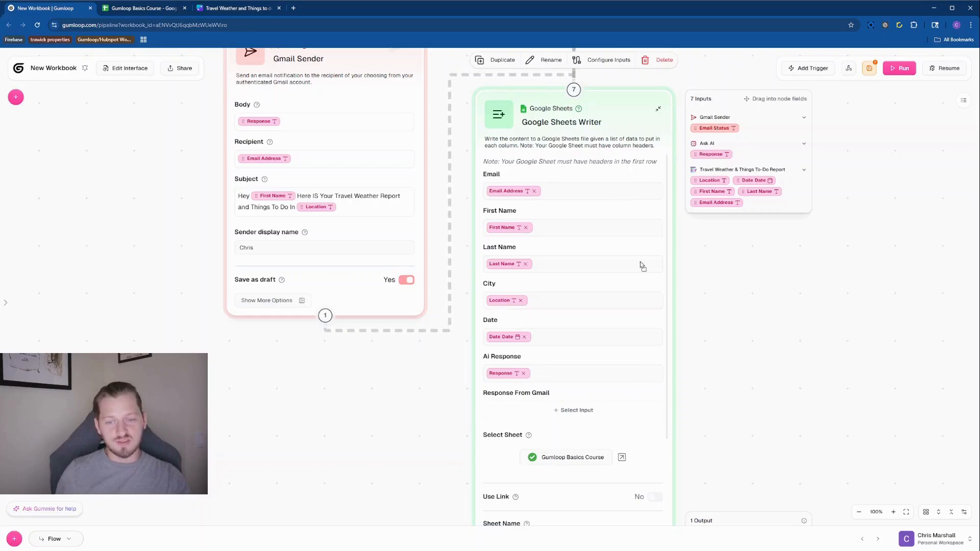
{"action": "left_click_drag", "start_coordinate": [562, 409], "coordinate": [563, 409]}
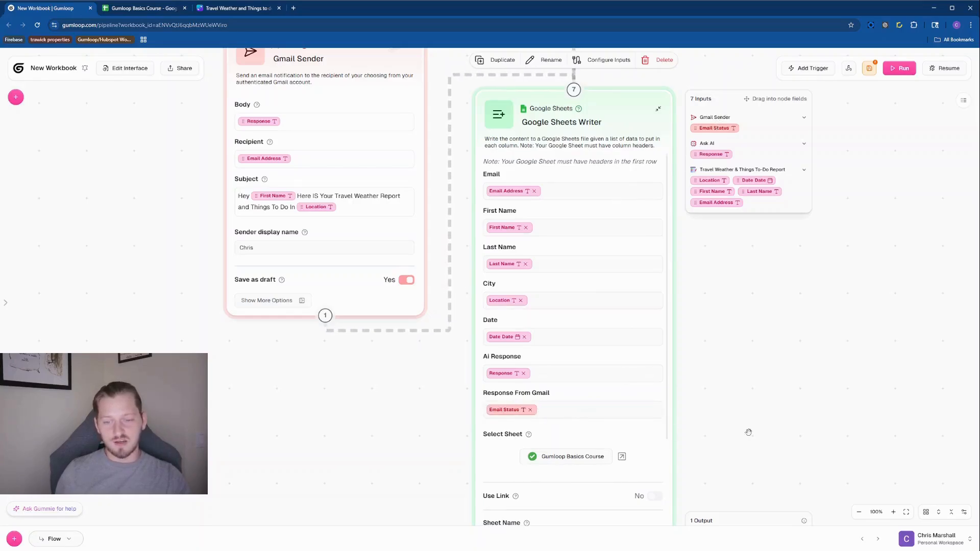
{"action": "scroll", "coordinate": [625, 469], "scroll_direction": "down", "scroll_amount": 3}
{"action": "scroll", "coordinate": [803, 433], "scroll_direction": "down", "scroll_amount": 5}
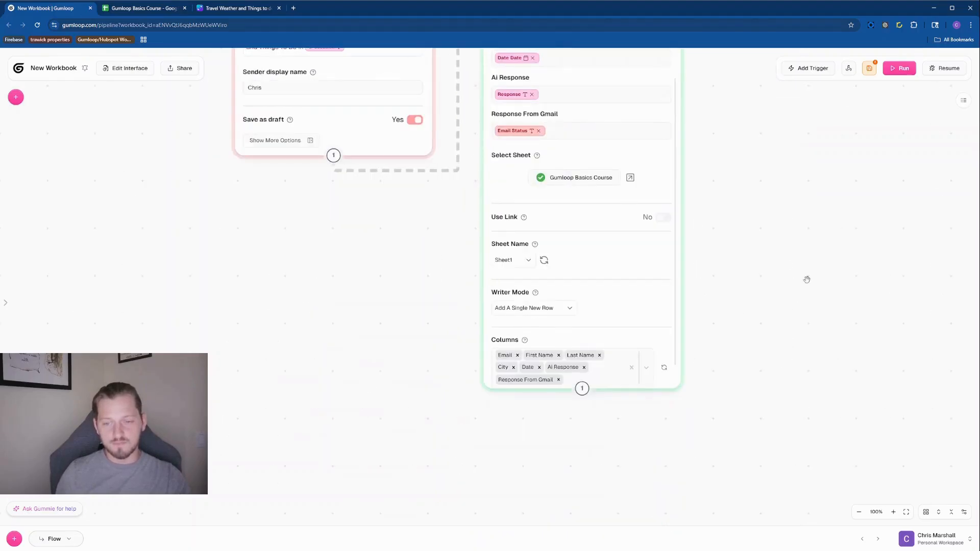
{"action": "scroll", "coordinate": [817, 234], "scroll_direction": "down", "scroll_amount": 4}
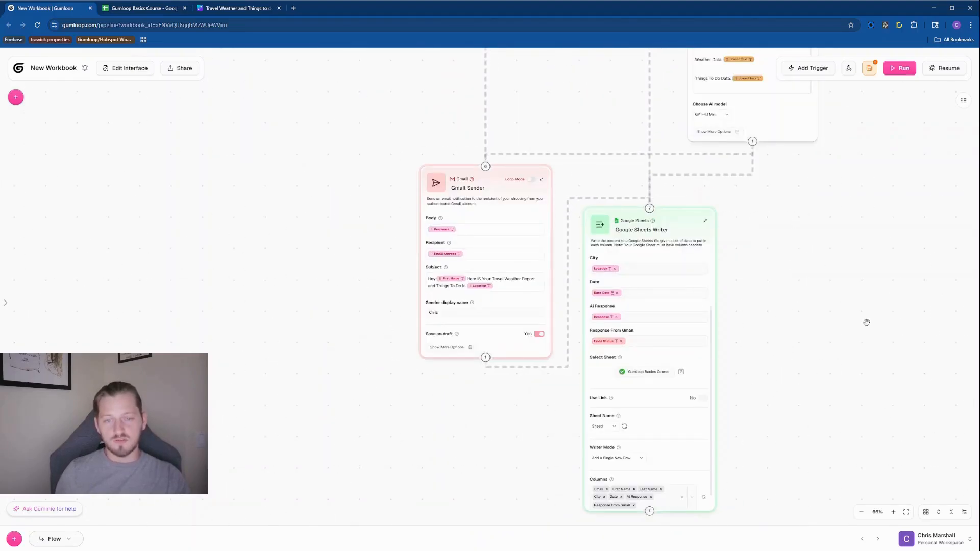
{"action": "scroll", "coordinate": [723, 369], "scroll_direction": "down", "scroll_amount": 3}
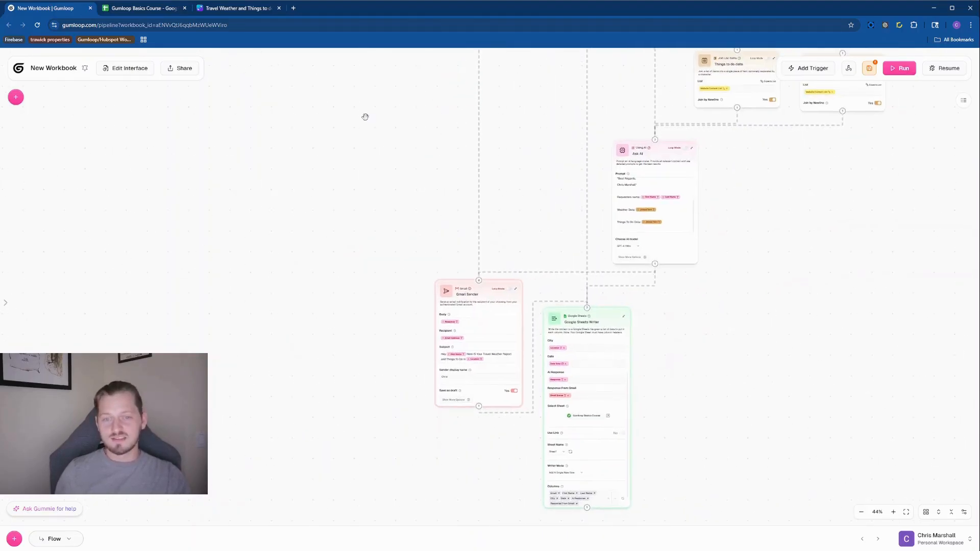
{"action": "left_click", "coordinate": [250, 9]}
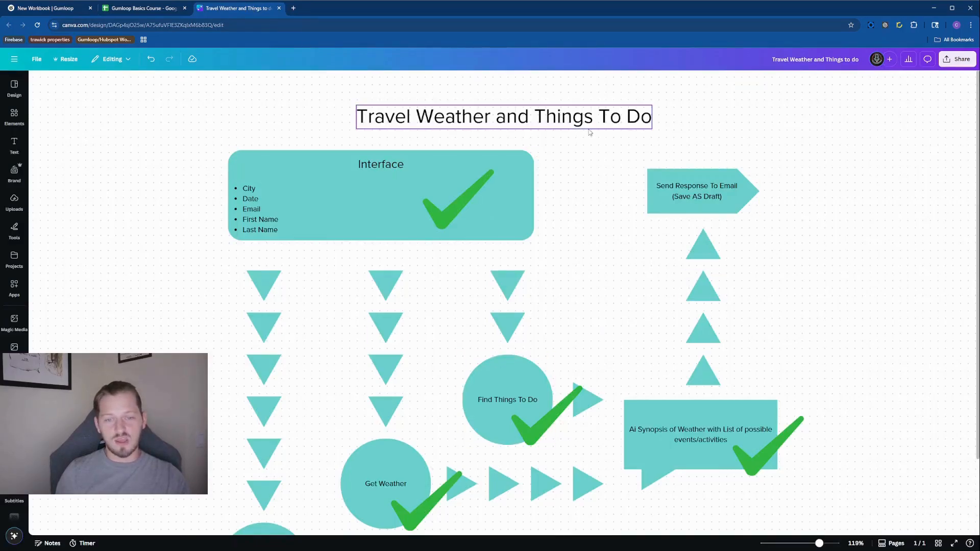
Duplicate the AI Synopsis green checkmark onto the Send Response To Email (Save AS Draft) step, then return to Gumloop
{"action": "scroll", "coordinate": [715, 153], "scroll_direction": "down", "scroll_amount": 1}
{"action": "scroll", "coordinate": [715, 154], "scroll_direction": "left", "scroll_amount": 2}
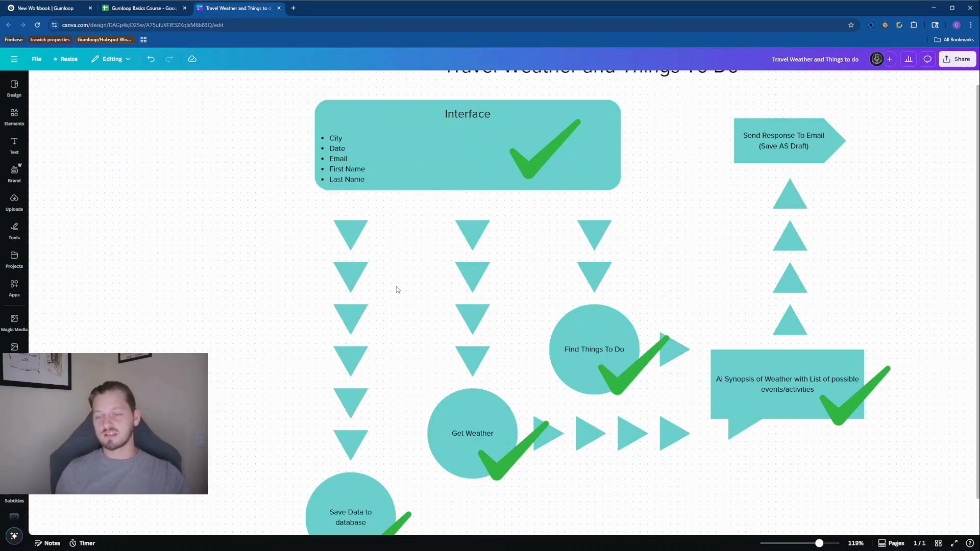
{"action": "scroll", "coordinate": [381, 230], "scroll_direction": "down", "scroll_amount": 2}
{"action": "scroll", "coordinate": [378, 232], "scroll_direction": "down", "scroll_amount": 1}
{"action": "scroll", "coordinate": [378, 232], "scroll_direction": "right", "scroll_amount": 1}
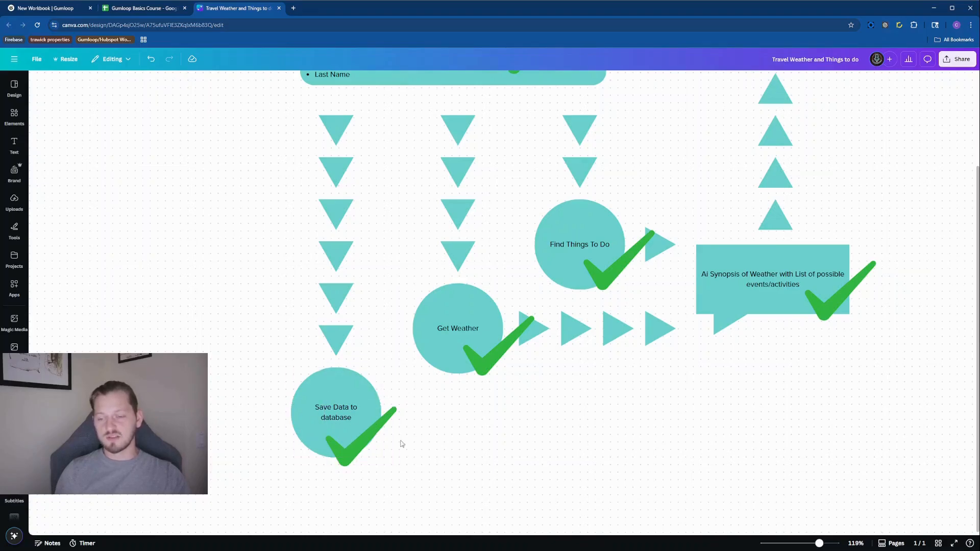
{"action": "scroll", "coordinate": [401, 444], "scroll_direction": "right", "scroll_amount": 3}
{"action": "scroll", "coordinate": [401, 444], "scroll_direction": "up", "scroll_amount": 1}
{"action": "scroll", "coordinate": [393, 440], "scroll_direction": "down", "scroll_amount": 2}
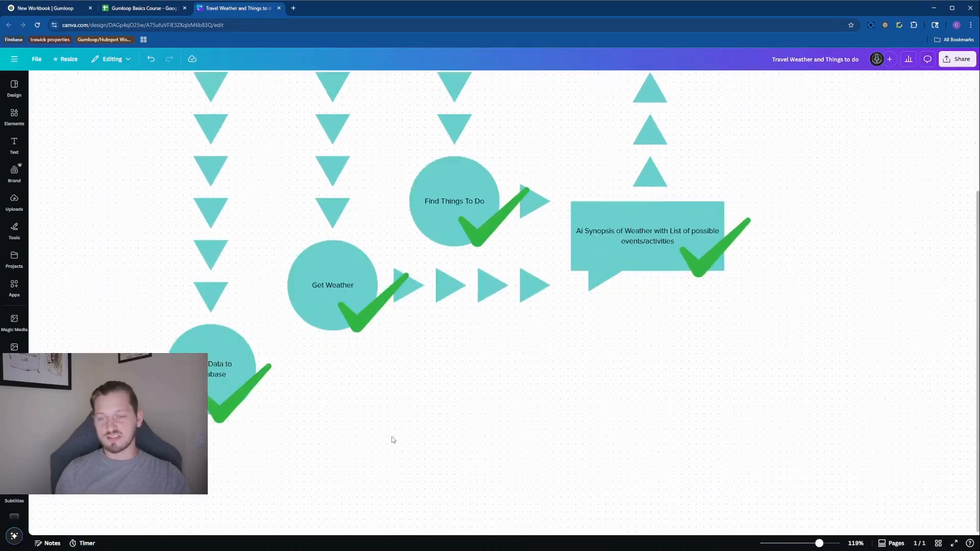
{"action": "scroll", "coordinate": [394, 441], "scroll_direction": "up", "scroll_amount": 2}
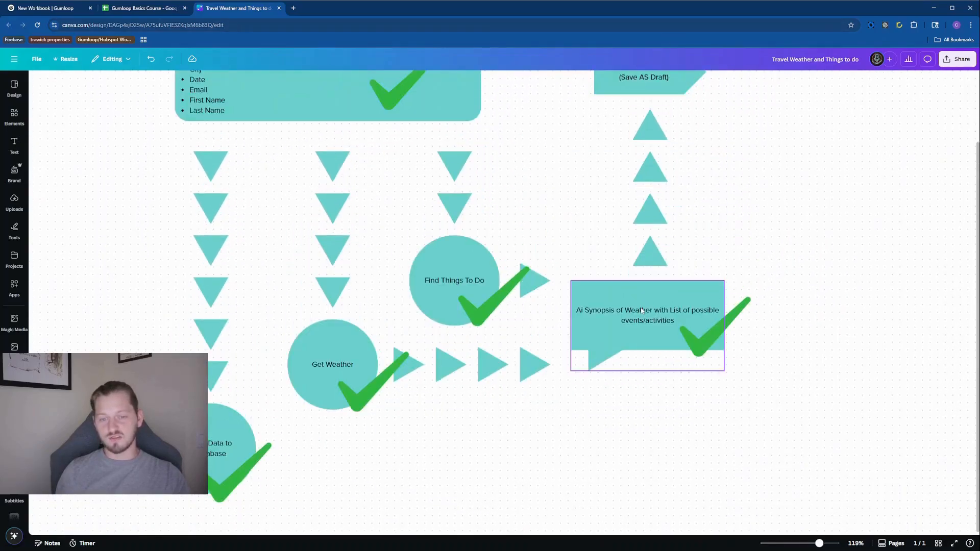
{"action": "scroll", "coordinate": [753, 225], "scroll_direction": "up", "scroll_amount": 2}
{"action": "scroll", "coordinate": [752, 225], "scroll_direction": "right", "scroll_amount": 2}
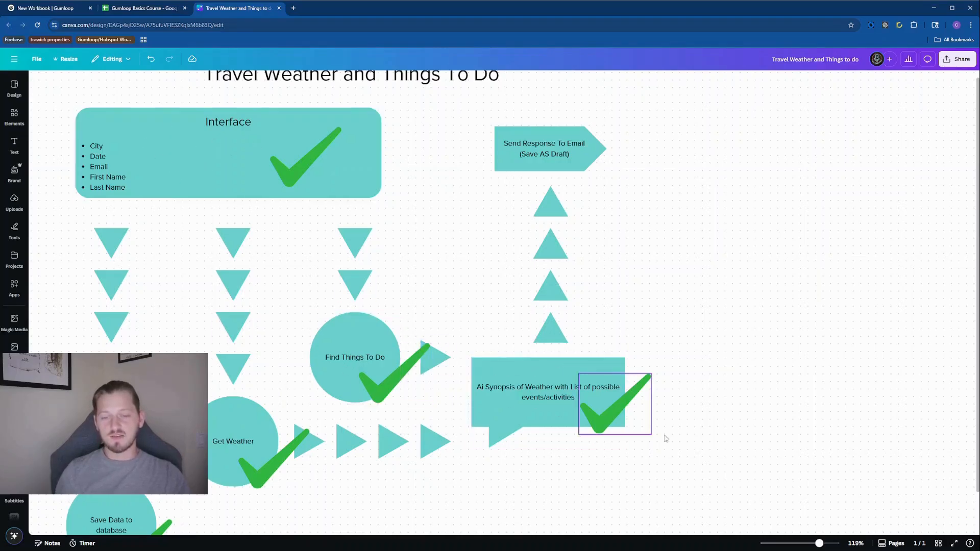
{"action": "left_click", "coordinate": [635, 402]}
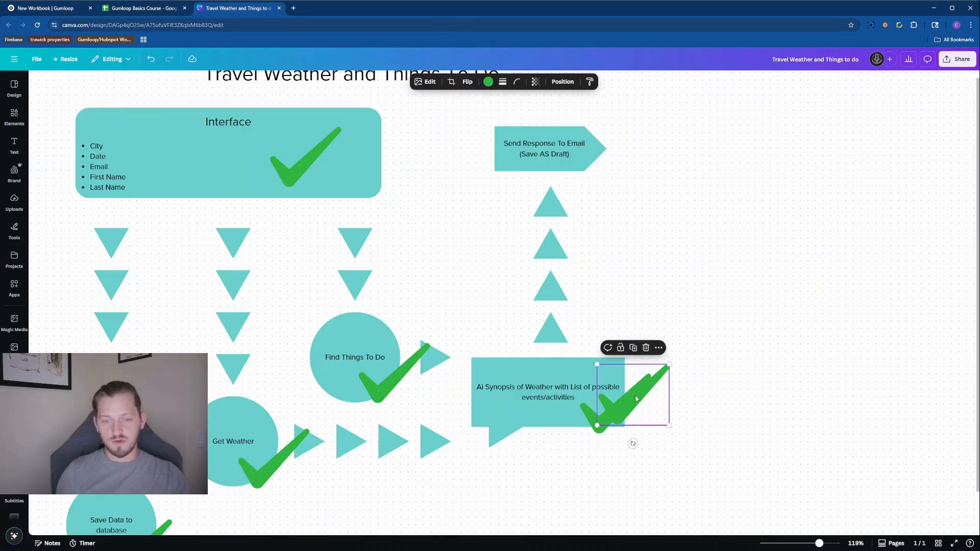
{"action": "left_click_drag", "start_coordinate": [635, 398], "coordinate": [594, 169]}
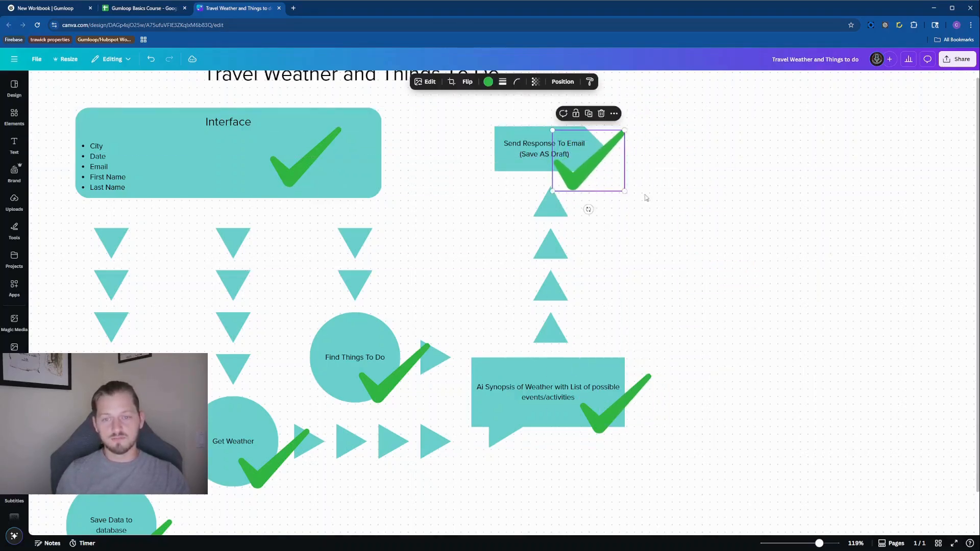
{"action": "left_click", "coordinate": [715, 302]}
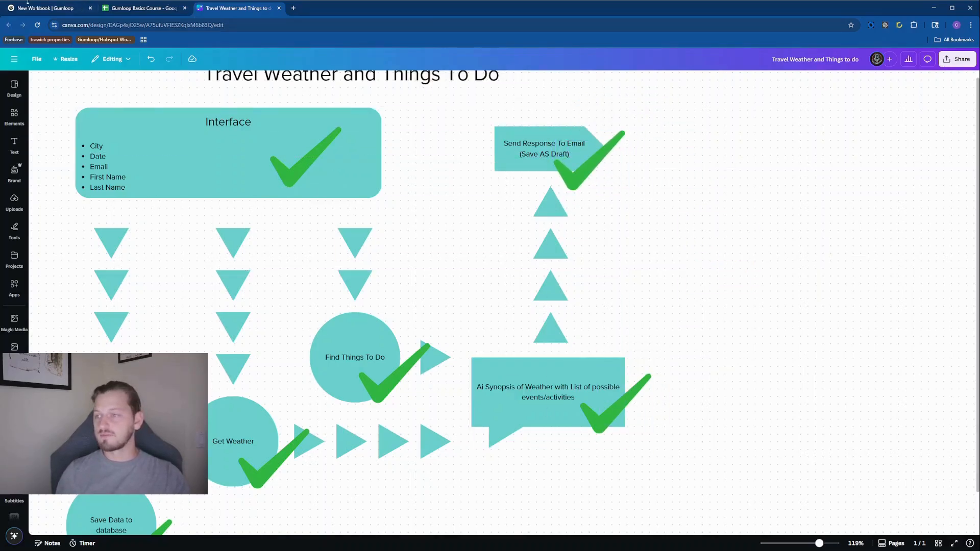
{"action": "left_click", "coordinate": [27, 3]}
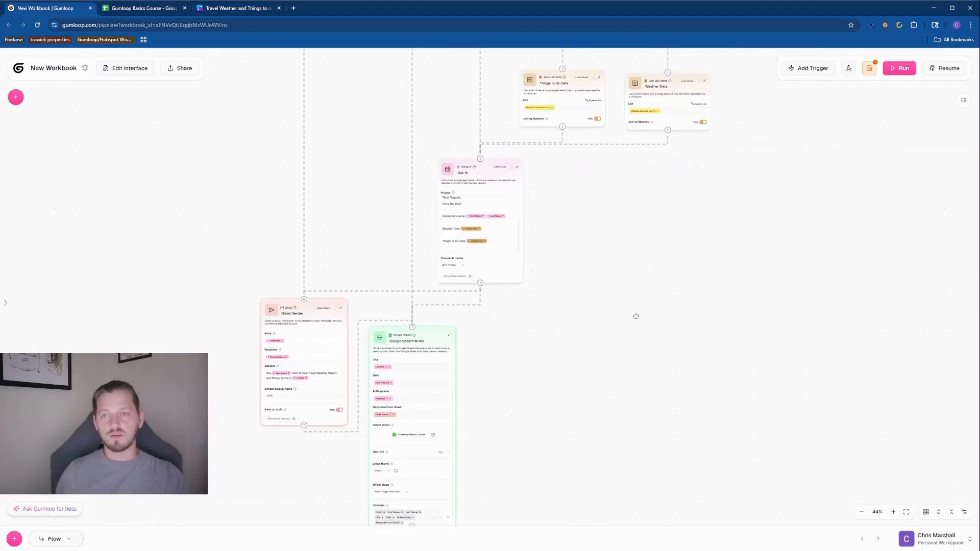
Confirm the Current Run shows Google Sheets Writer succeeded, then switch to the Gumloop Basics Course spreadsheet
{"action": "scroll", "coordinate": [636, 316], "scroll_direction": "down", "scroll_amount": 5}
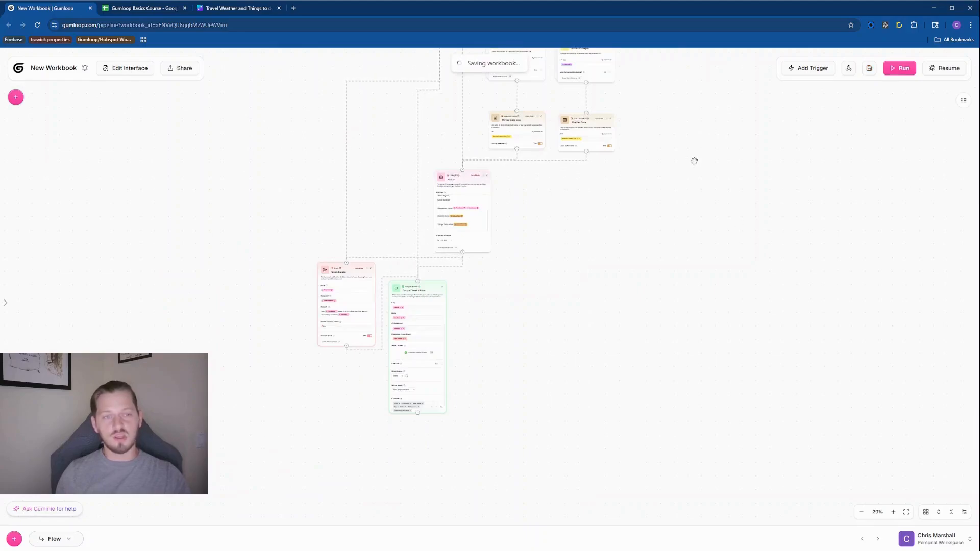
{"action": "scroll", "coordinate": [696, 160], "scroll_direction": "down", "scroll_amount": 2}
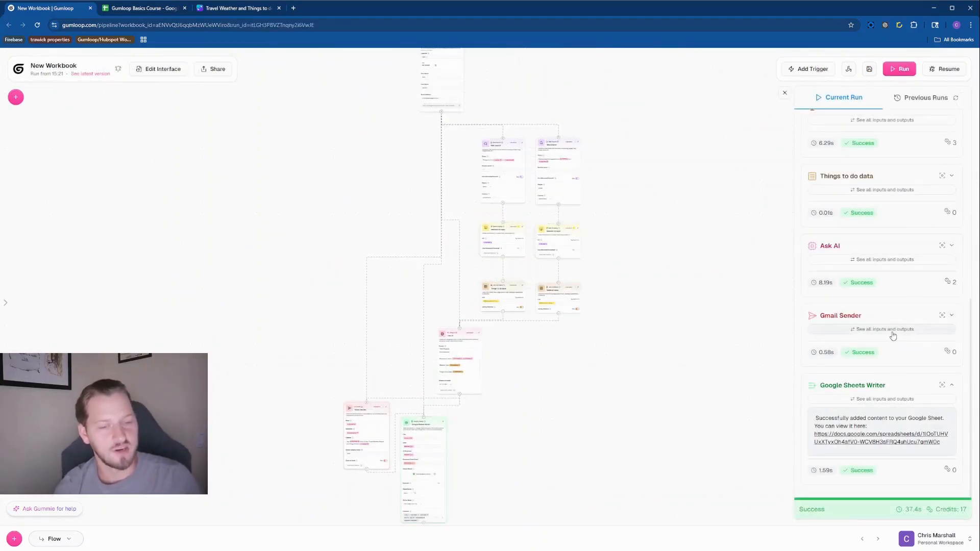
{"action": "left_click", "coordinate": [151, 10]}
Check cells F2 and G2, and widen column G so 'Email saved as draft successfully' reads fully
{"action": "left_click", "coordinate": [519, 182]}
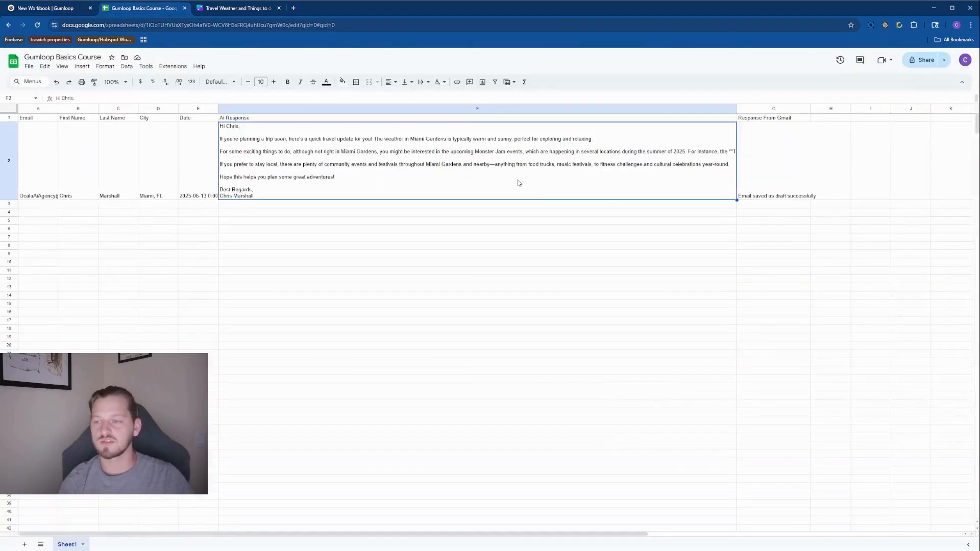
{"action": "left_click", "coordinate": [772, 174]}
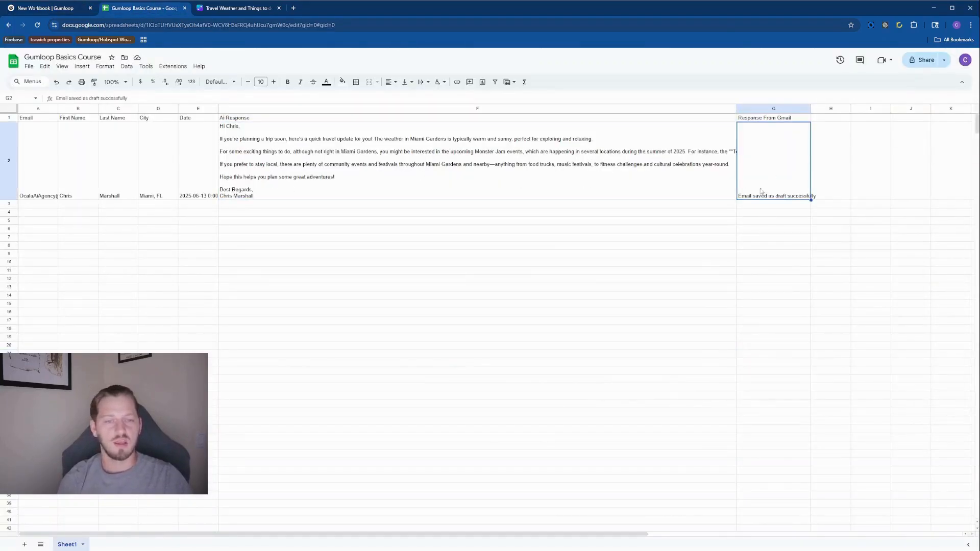
{"action": "left_click_drag", "start_coordinate": [811, 108], "coordinate": [851, 108]}
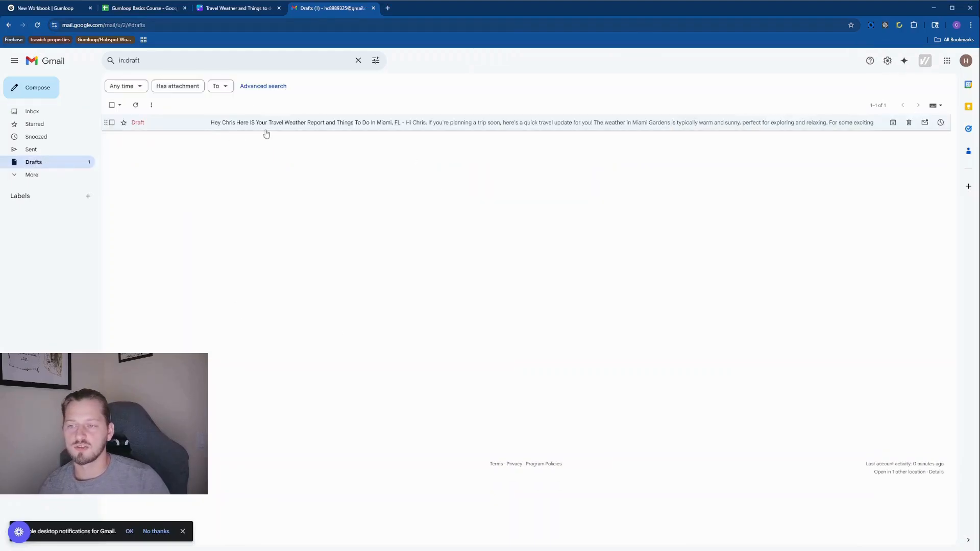
Open the saved Miami travel report draft in Gmail to review it
{"action": "left_click", "coordinate": [252, 126]}
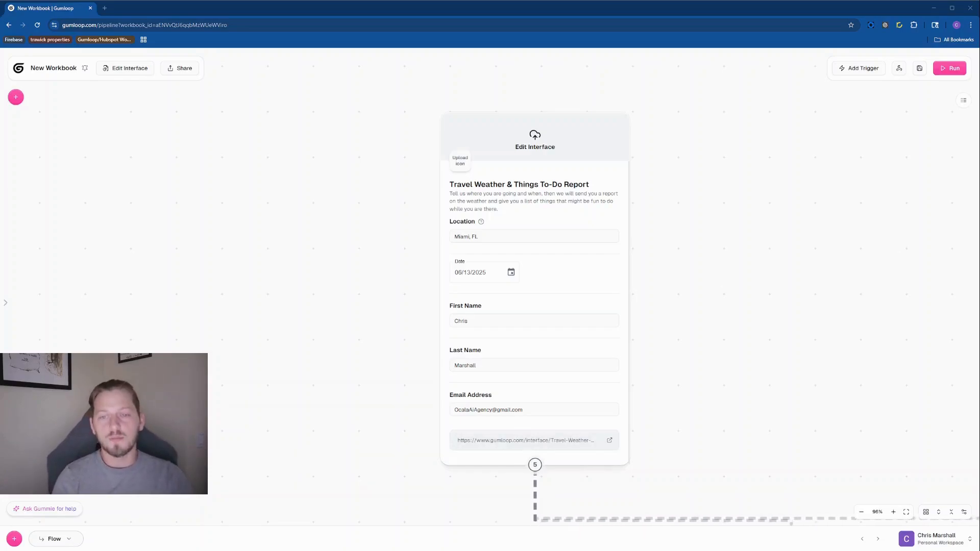
Copy the workbook link from Edit Interface Access, close the dialog, and open a new browser tab
{"action": "left_click", "coordinate": [526, 440]}
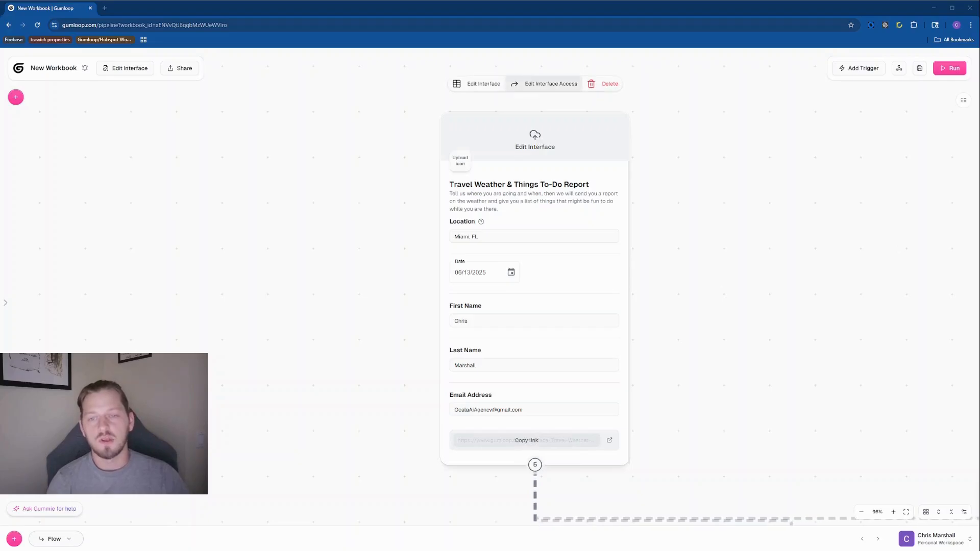
{"action": "left_click", "coordinate": [571, 95]}
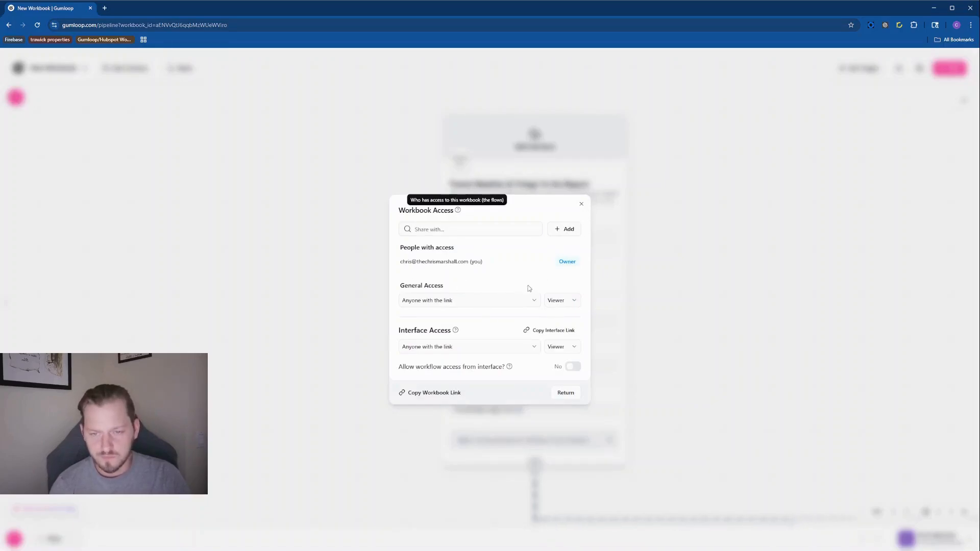
{"action": "left_click", "coordinate": [581, 206]}
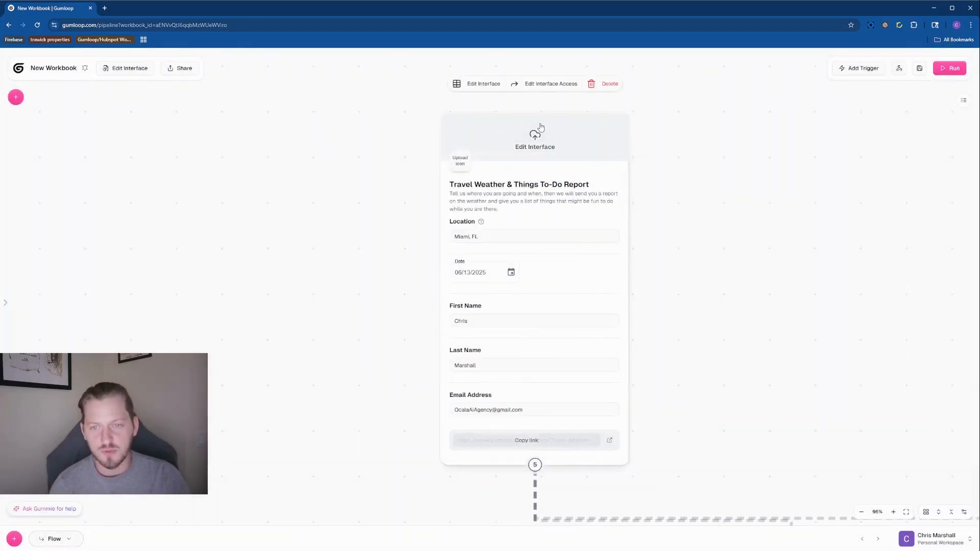
{"action": "left_click", "coordinate": [543, 85]}
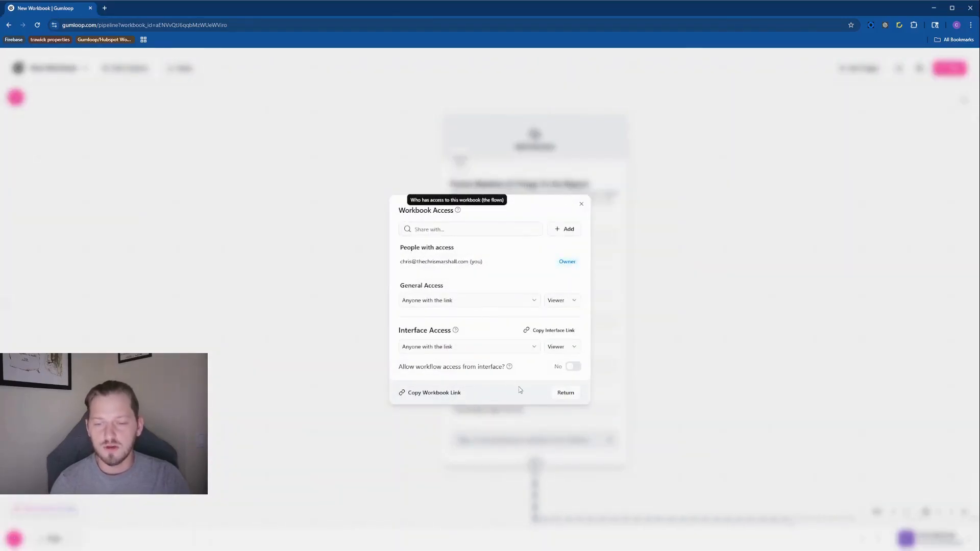
{"action": "left_click", "coordinate": [442, 393]}
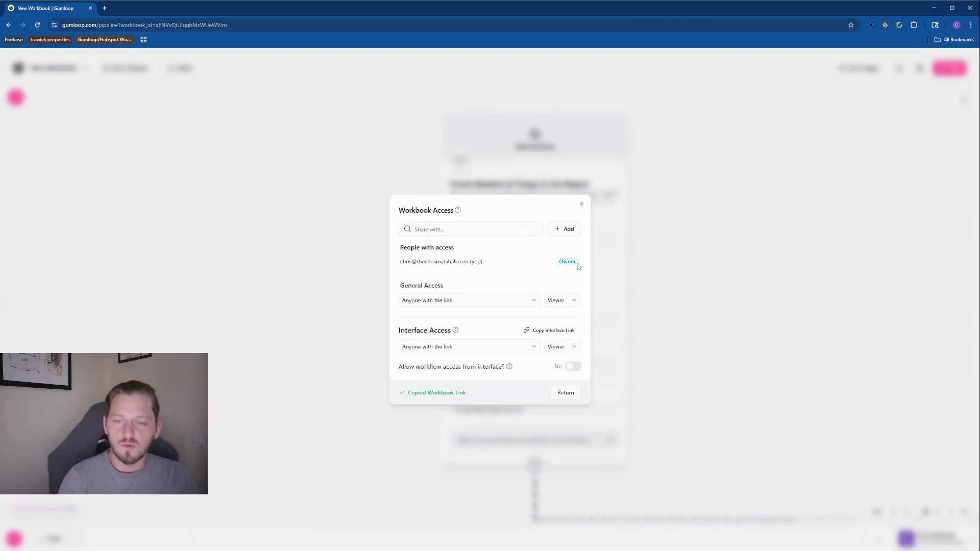
{"action": "left_click", "coordinate": [581, 204]}
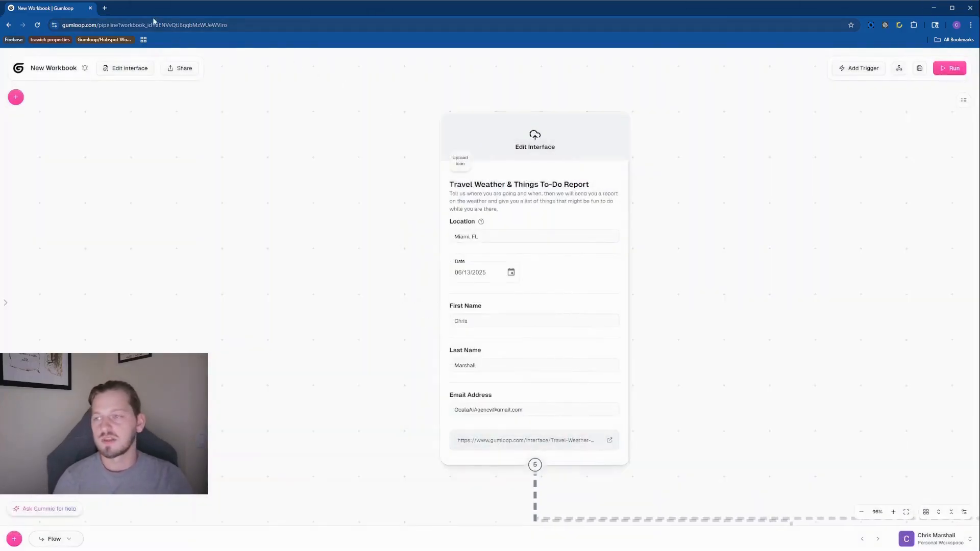
{"action": "left_click", "coordinate": [105, 8]}
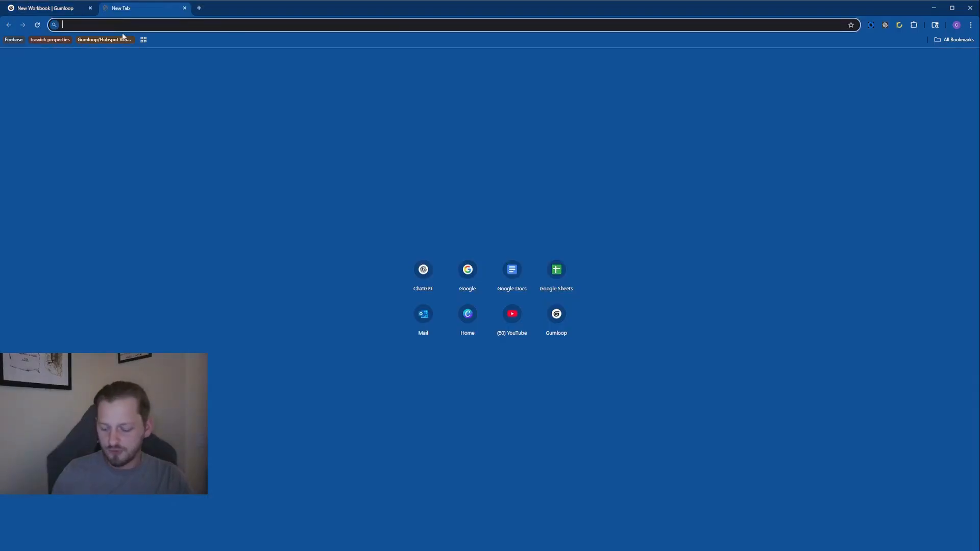
Load the copied workbook link in the new tab, then close that extra tab
{"action": "key", "text": "Return"}
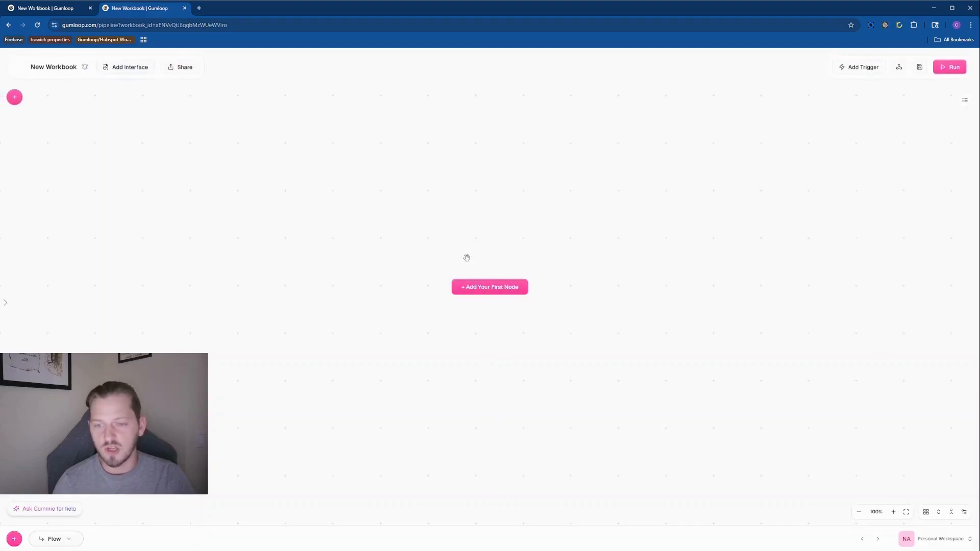
{"action": "left_click", "coordinate": [185, 8]}
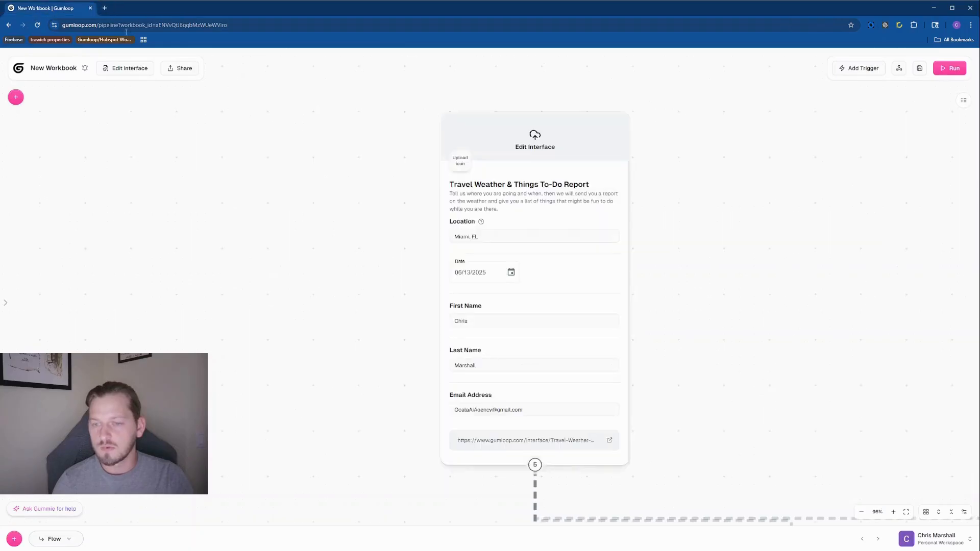
Copy the public interface link from the workbook's access settings and open a new browser tab
{"action": "mouse_move", "coordinate": [581, 122]}
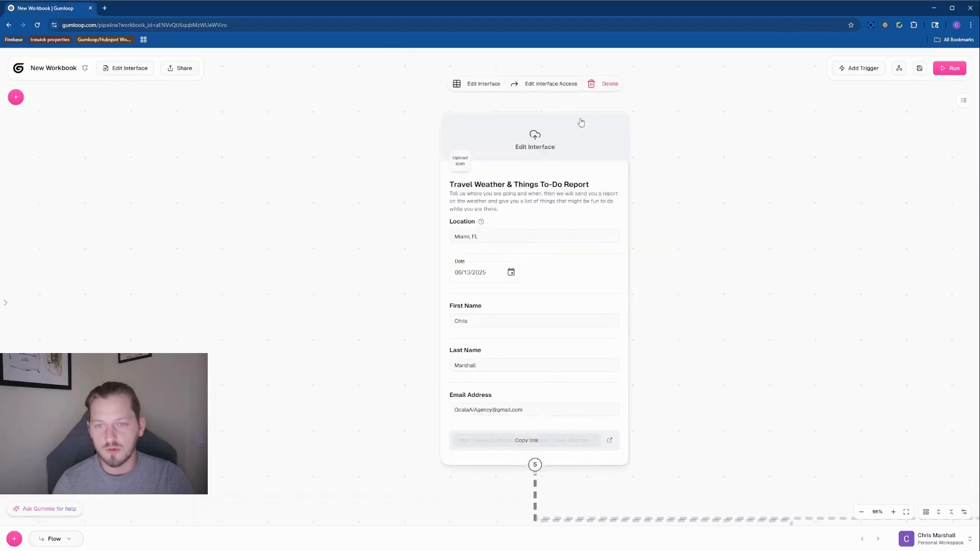
{"action": "left_click", "coordinate": [543, 83]}
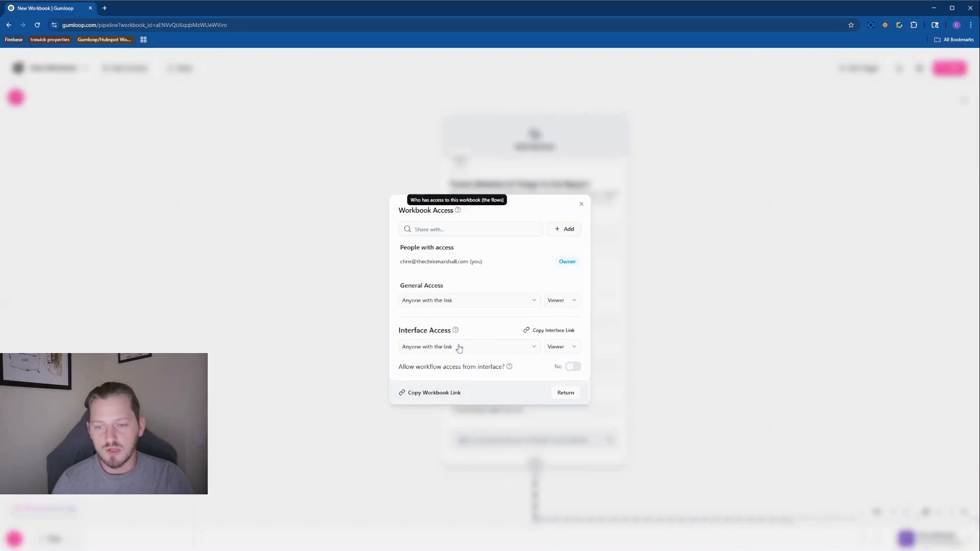
{"action": "left_click", "coordinate": [566, 331]}
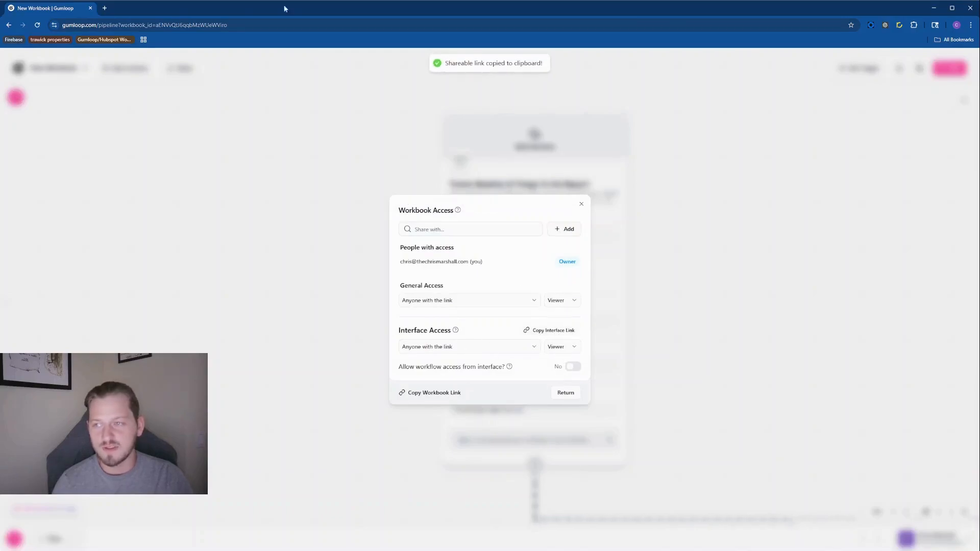
{"action": "left_click", "coordinate": [104, 7]}
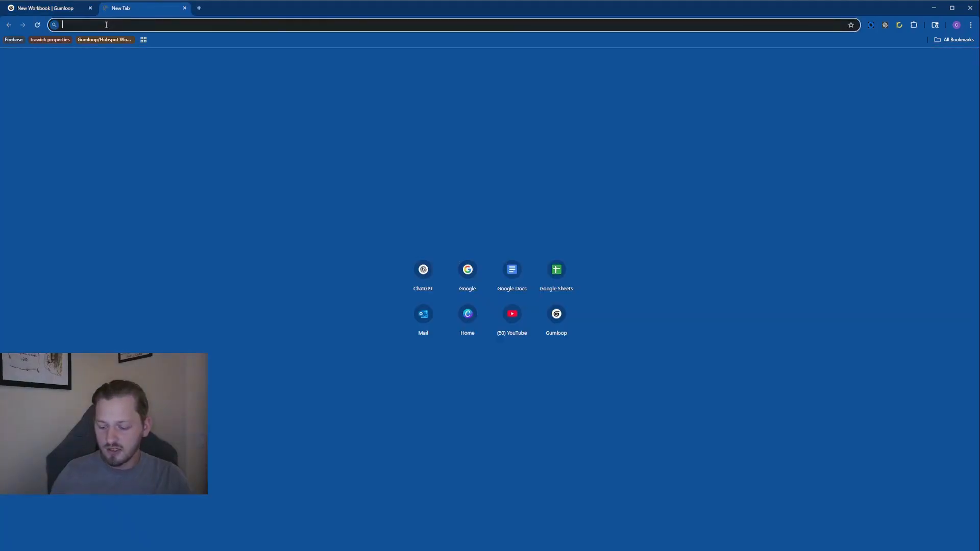
Load the copied interface link to view the public Travel Weather & Things To-Do Report form
{"action": "key", "text": "ctrl+v"}
{"action": "key", "text": "Return"}
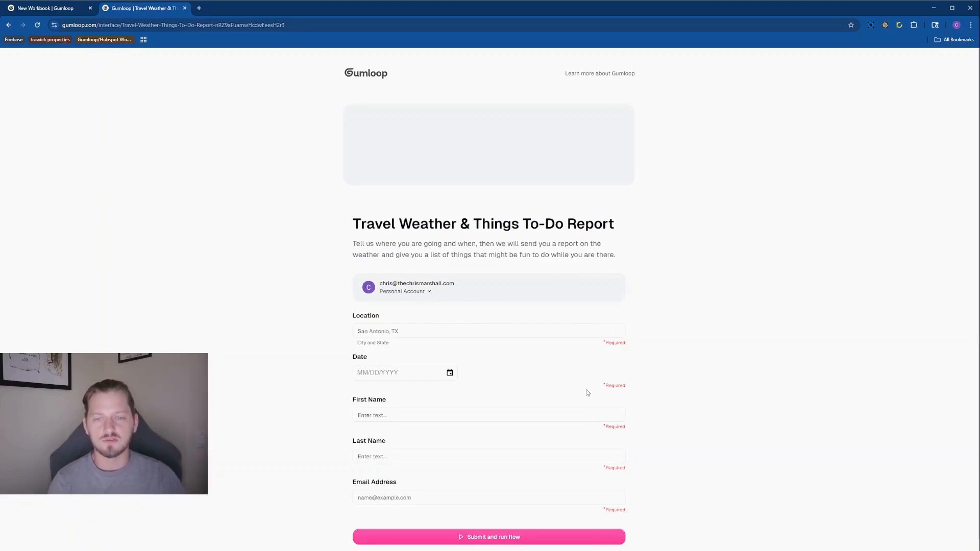
{"action": "scroll", "coordinate": [508, 311], "scroll_direction": "down", "scroll_amount": 1}
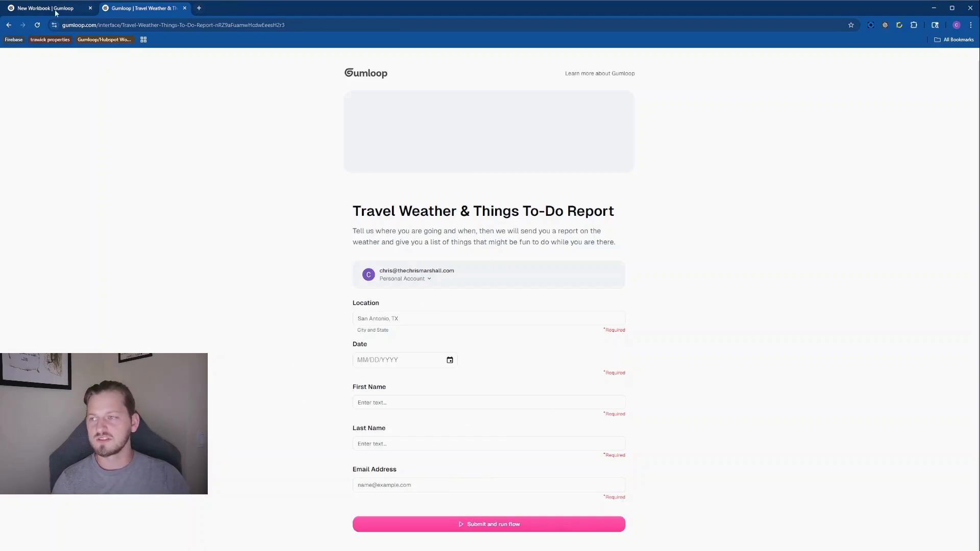
Return to the New Workbook tab, close Workbook Access, and review the workflow from interface node to Web Search nodes
{"action": "left_click", "coordinate": [32, 9]}
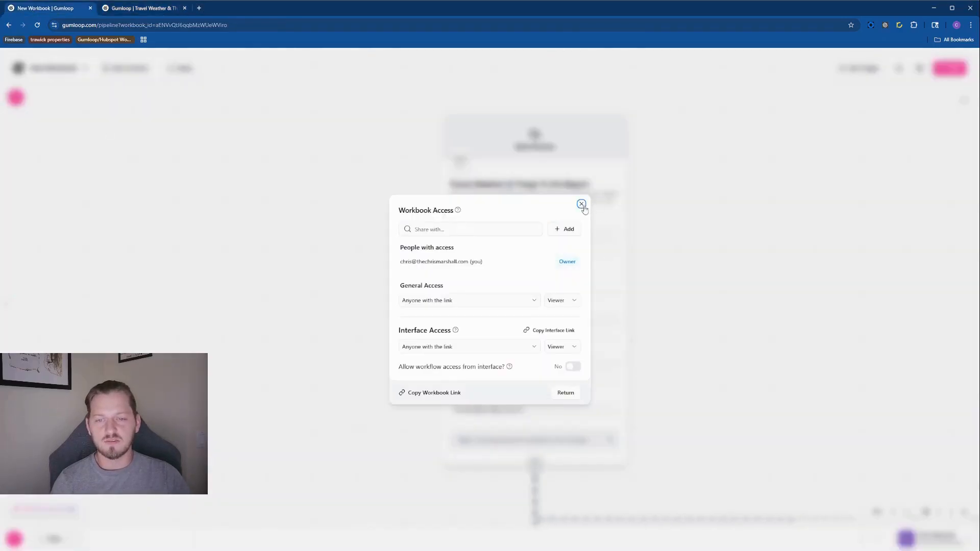
{"action": "left_click", "coordinate": [581, 201]}
{"action": "scroll", "coordinate": [787, 362], "scroll_direction": "down", "scroll_amount": 3}
{"action": "scroll", "coordinate": [787, 363], "scroll_direction": "down", "scroll_amount": 2}
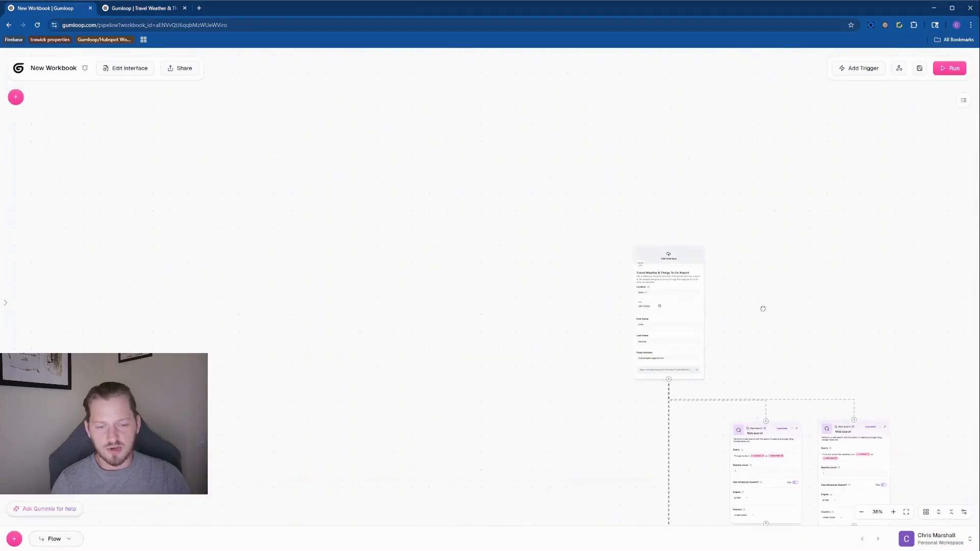
{"action": "left_click_drag", "start_coordinate": [761, 306], "coordinate": [619, 153]}
{"action": "left_click_drag", "start_coordinate": [841, 409], "coordinate": [717, 152]}
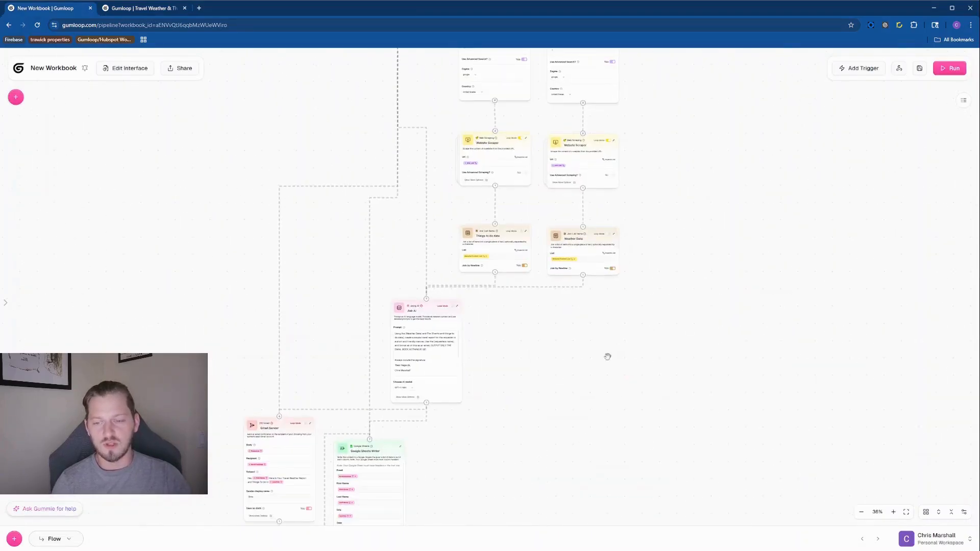
{"action": "left_click_drag", "start_coordinate": [608, 357], "coordinate": [733, 311]}
{"action": "left_click_drag", "start_coordinate": [823, 193], "coordinate": [786, 438]}
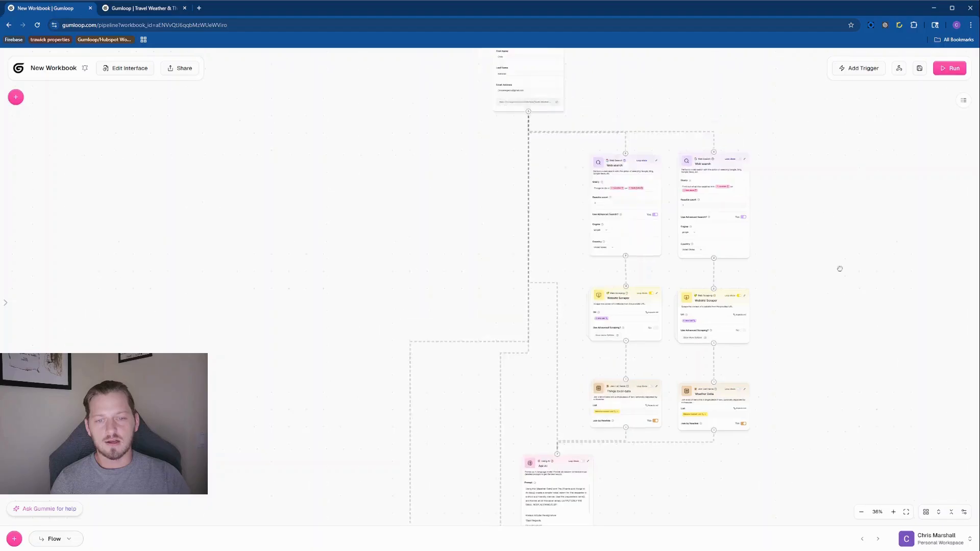
{"action": "left_click_drag", "start_coordinate": [841, 269], "coordinate": [868, 395]}
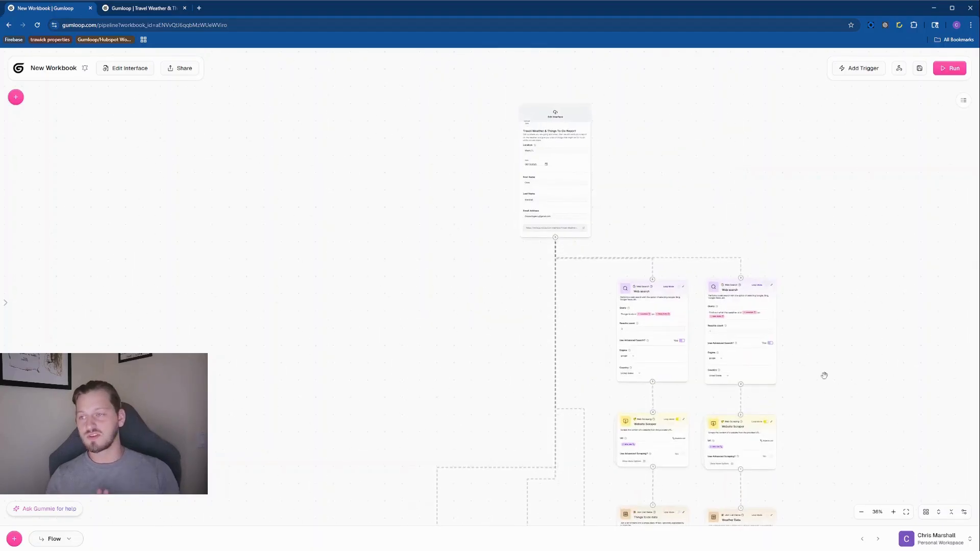